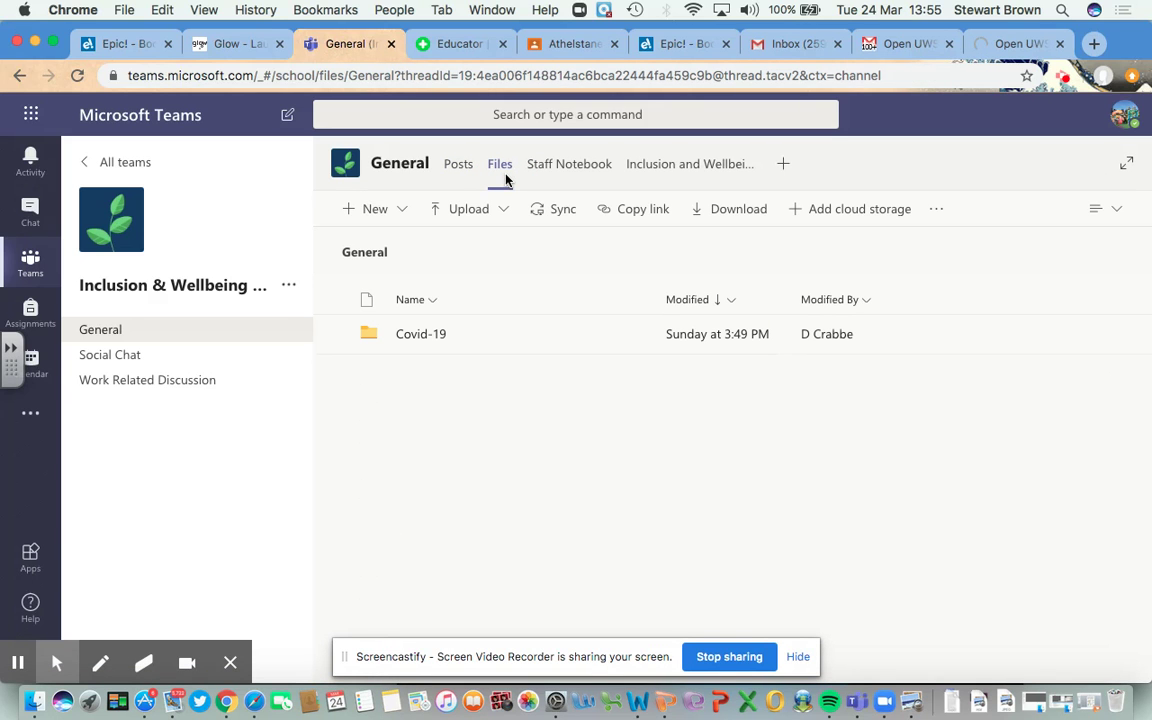
Create a Word document in the General channel's files, named with the author's first name in the possessive followed by "Example".
{"action": "left_click", "coordinate": [395, 212]}
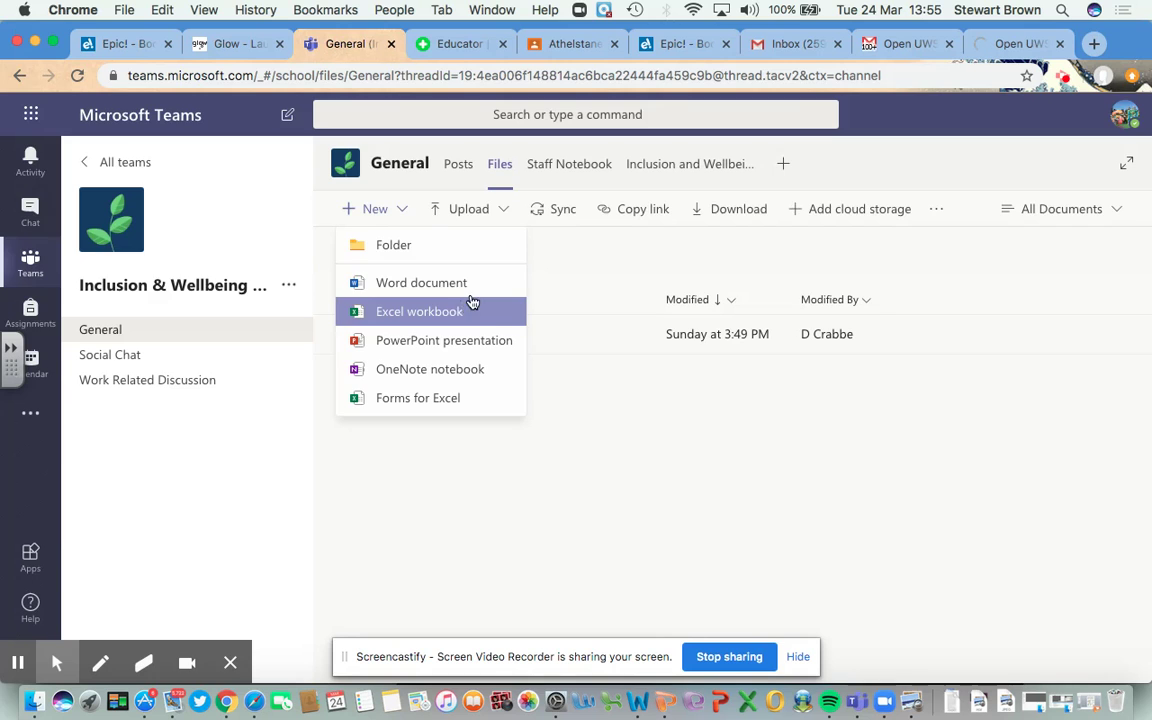
{"action": "left_click", "coordinate": [425, 283]}
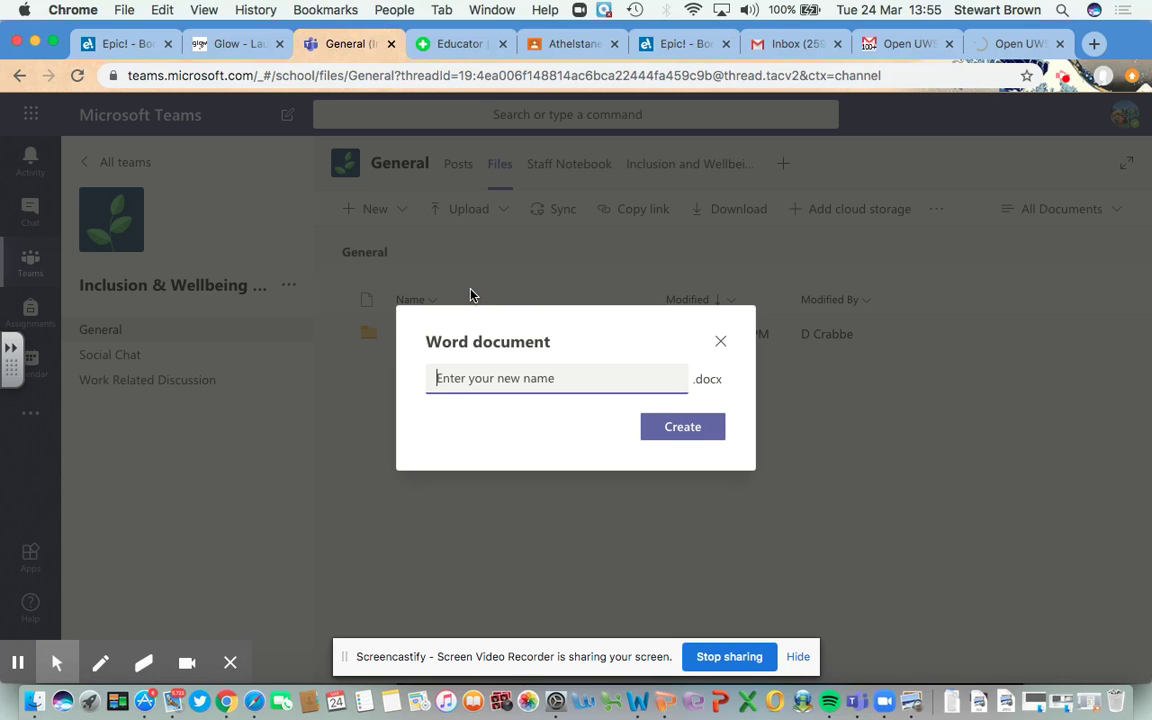
{"action": "type", "text": "Stewarts"}
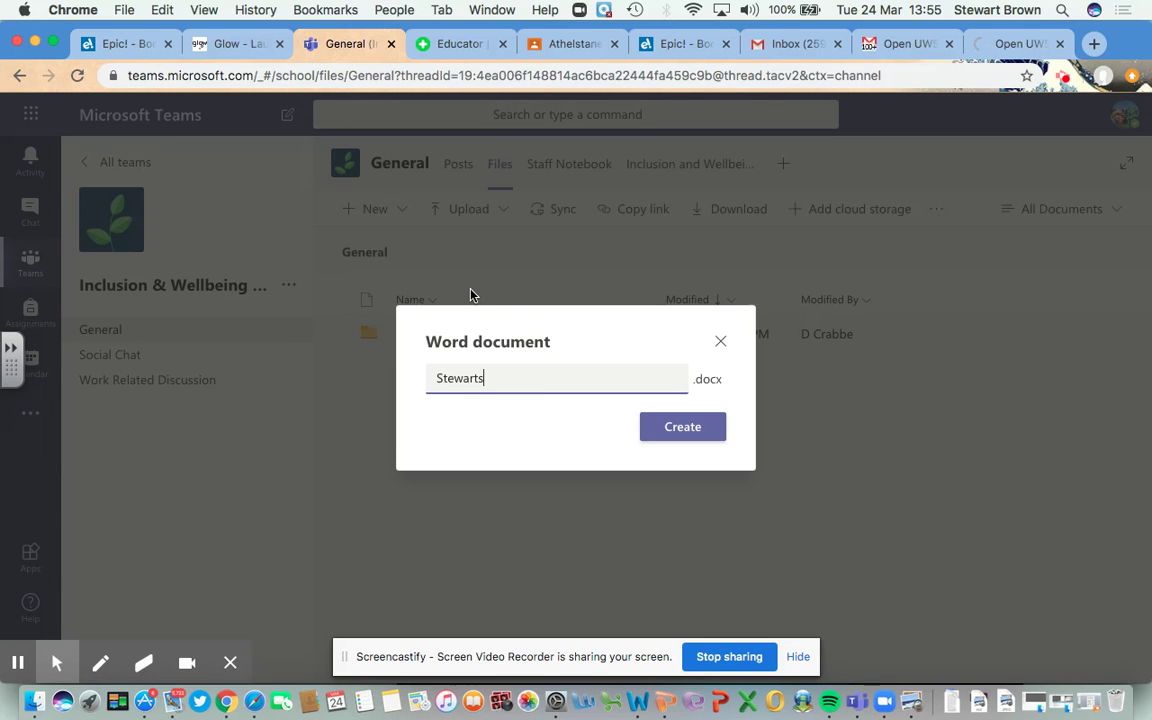
{"action": "type", "text": " Example"}
{"action": "left_click", "coordinate": [665, 427]}
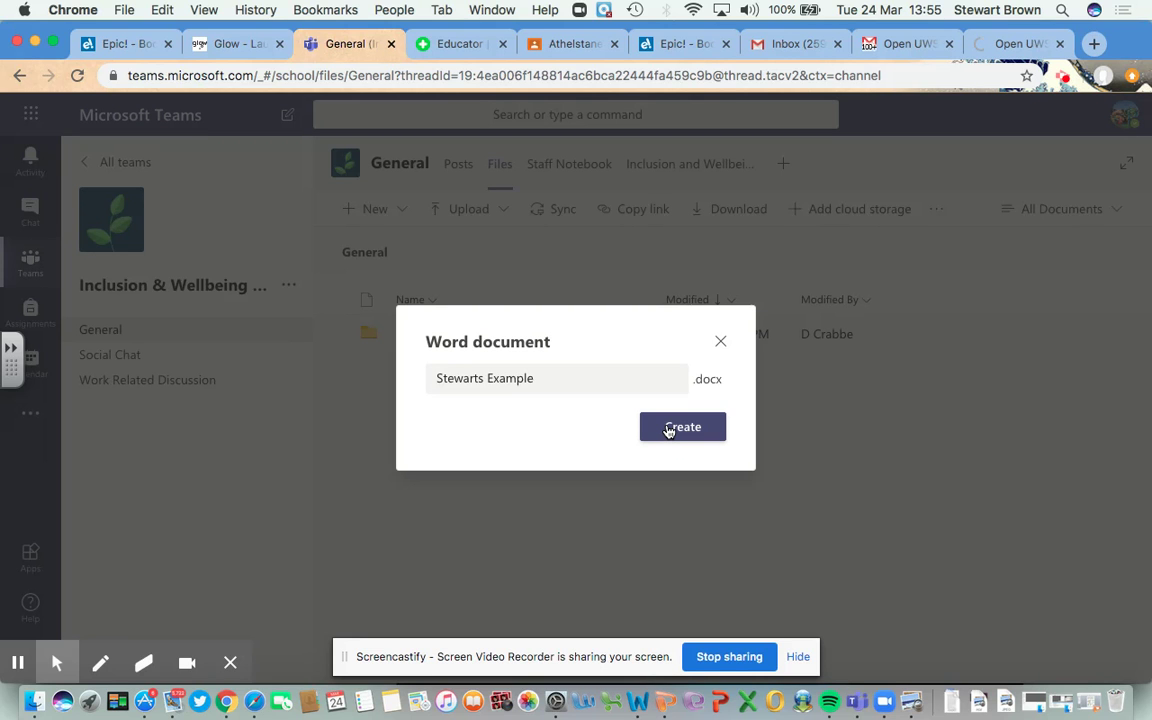
{"action": "left_click", "coordinate": [706, 432]}
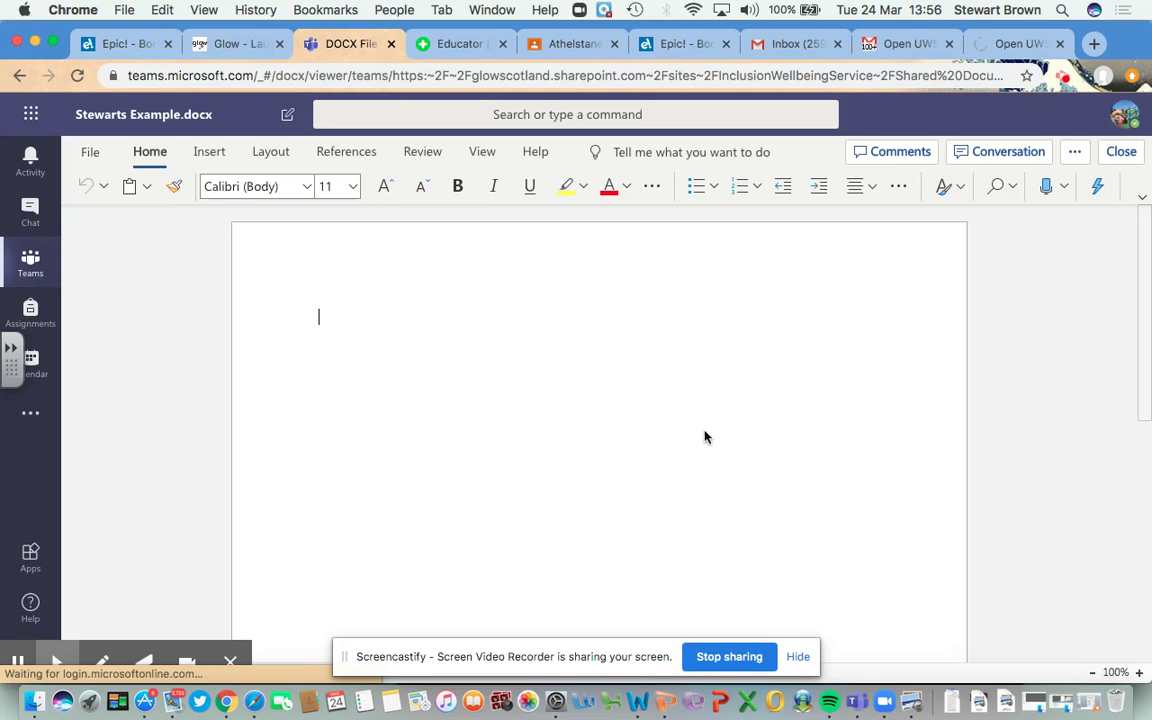
Dictate a paragraph beginning "It's really quite powerful" about using voice dictation in class and for verbal feedback, and stop dictation.
{"action": "left_click", "coordinate": [1052, 190]}
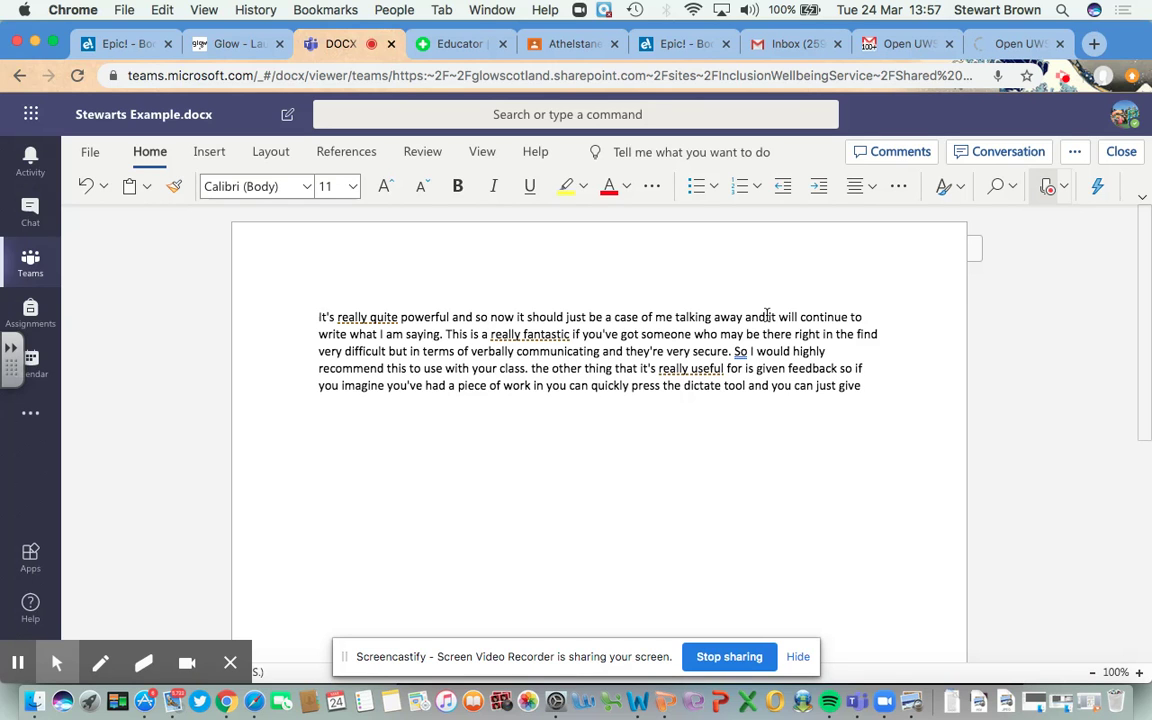
{"action": "left_click", "coordinate": [1046, 190]}
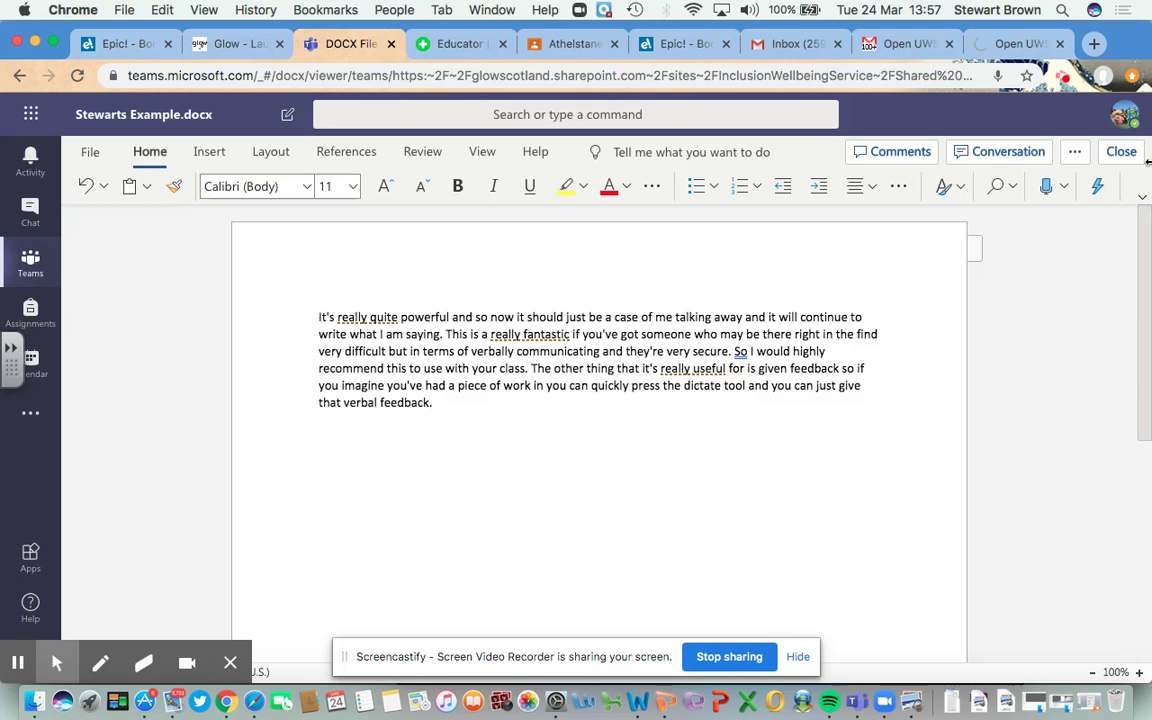
Use the Ideas formality suggestions to replace the opening "It's" with "It is", and close the suggestions.
{"action": "left_click", "coordinate": [1098, 188]}
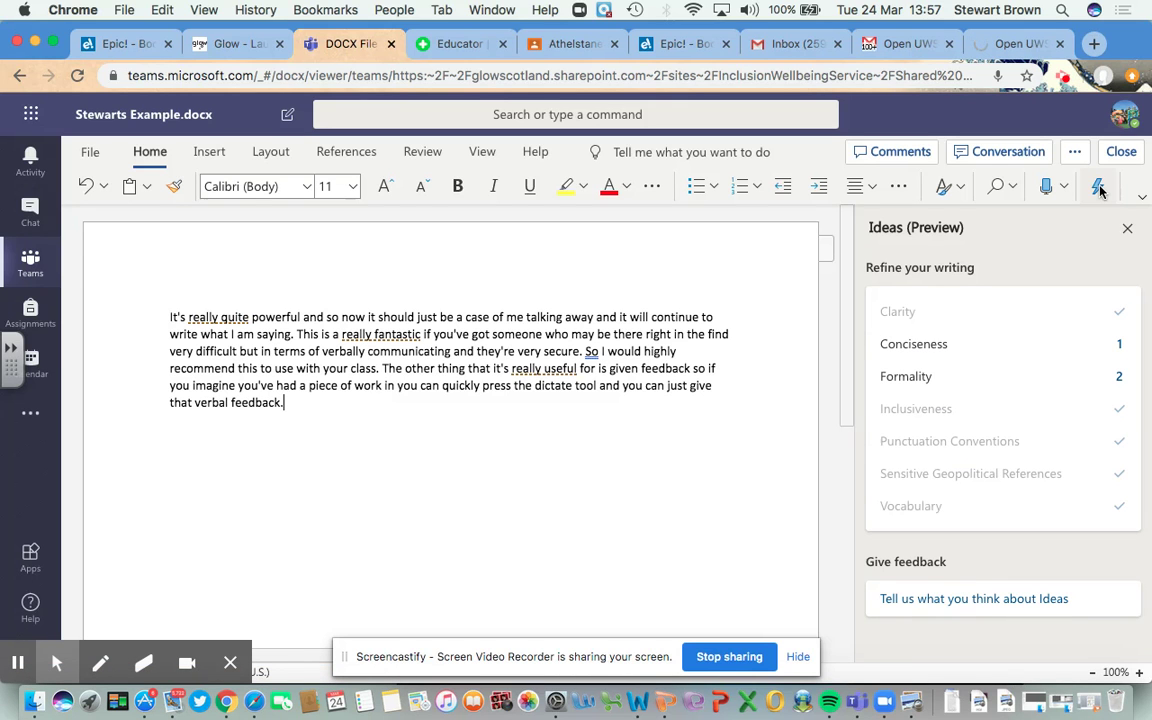
{"action": "left_click", "coordinate": [1010, 369]}
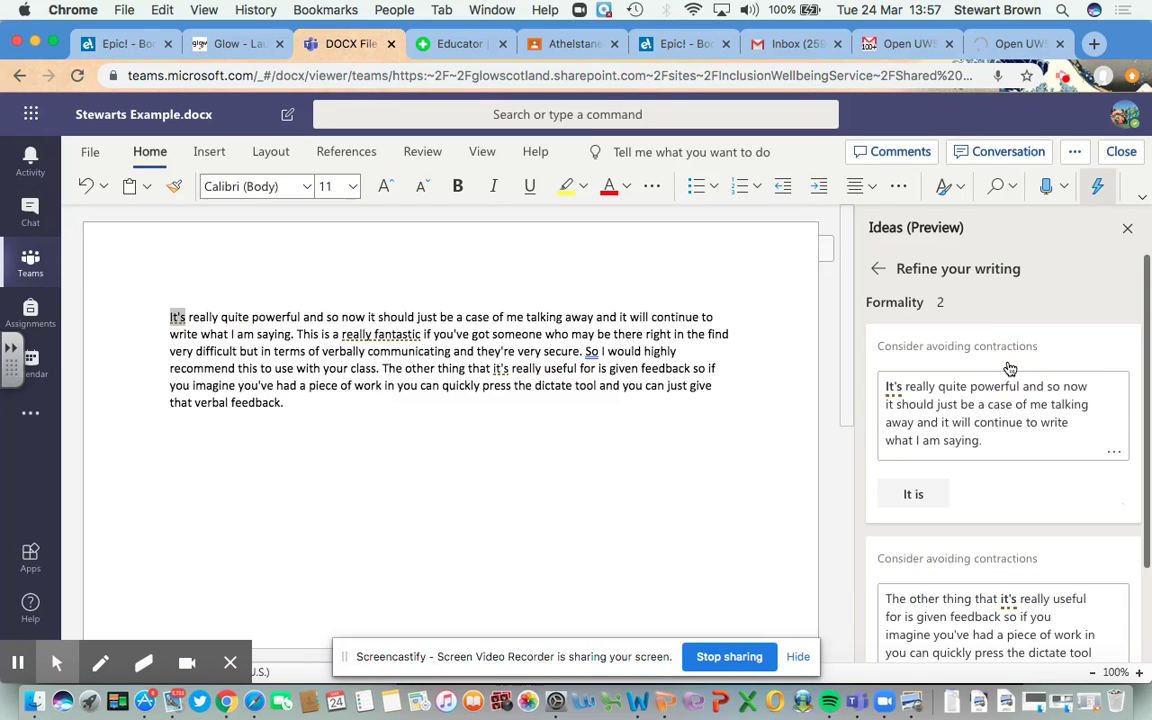
{"action": "left_click", "coordinate": [912, 497]}
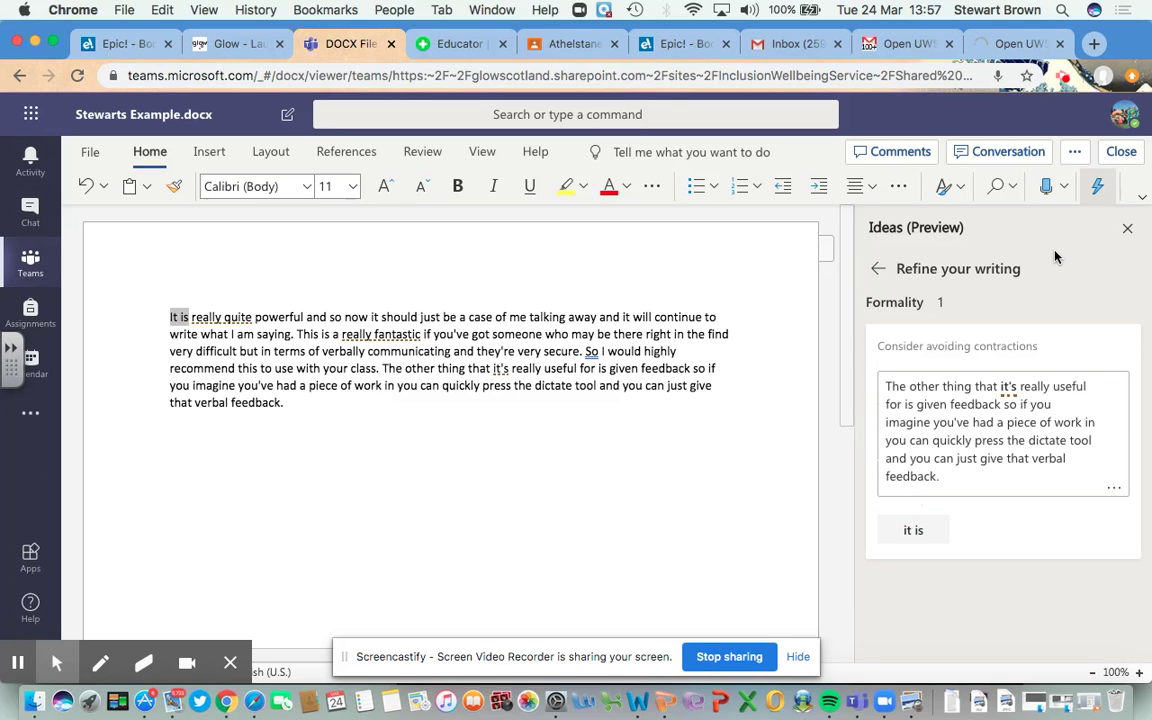
{"action": "left_click", "coordinate": [1127, 228]}
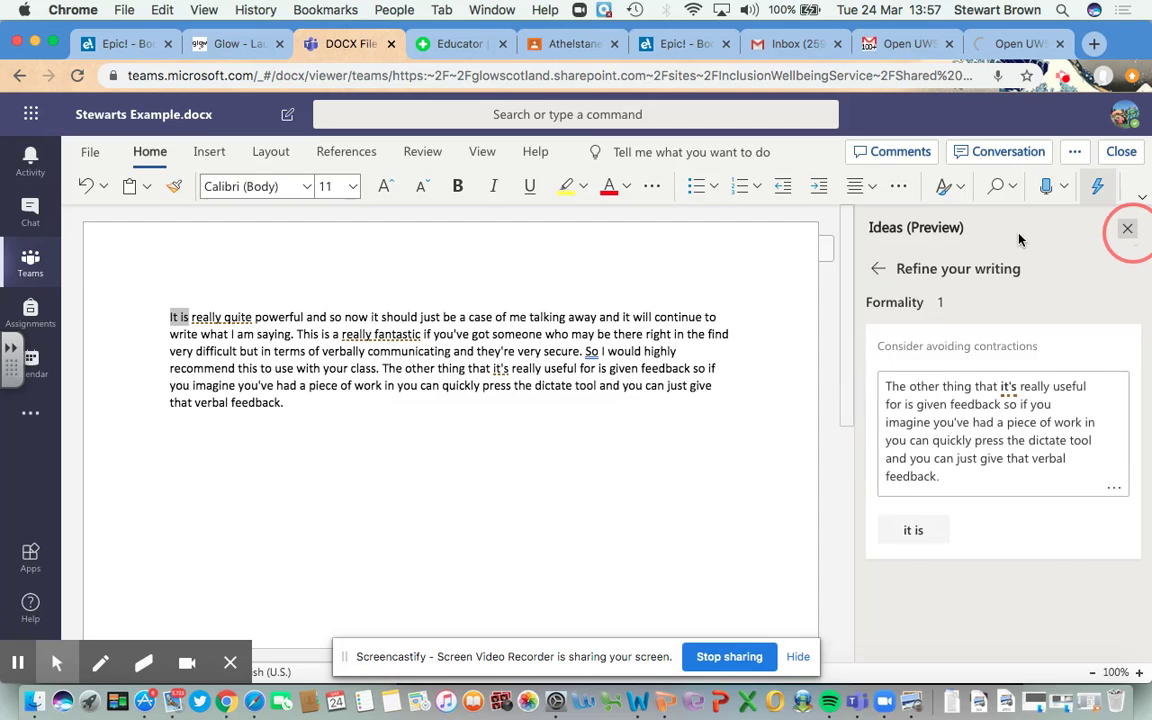
Post the comment "This is me writing a comment." on the word "it's" in the sentence starting "The other thing".
{"action": "left_click", "coordinate": [904, 152]}
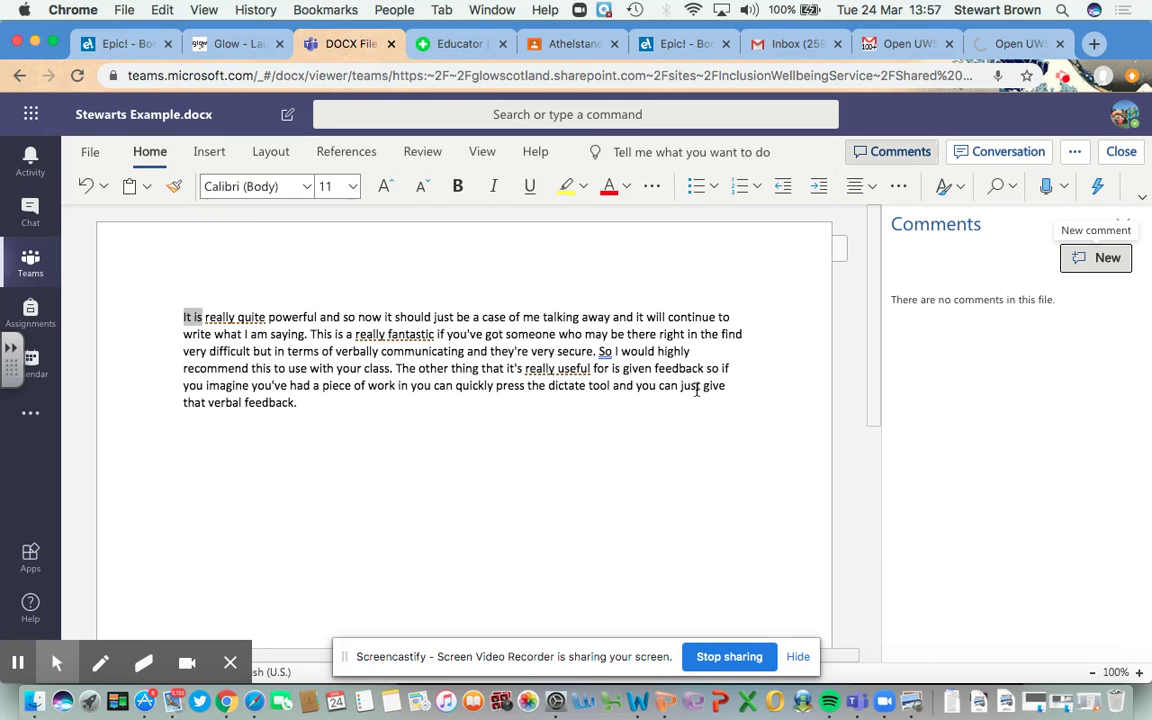
{"action": "left_click", "coordinate": [514, 368]}
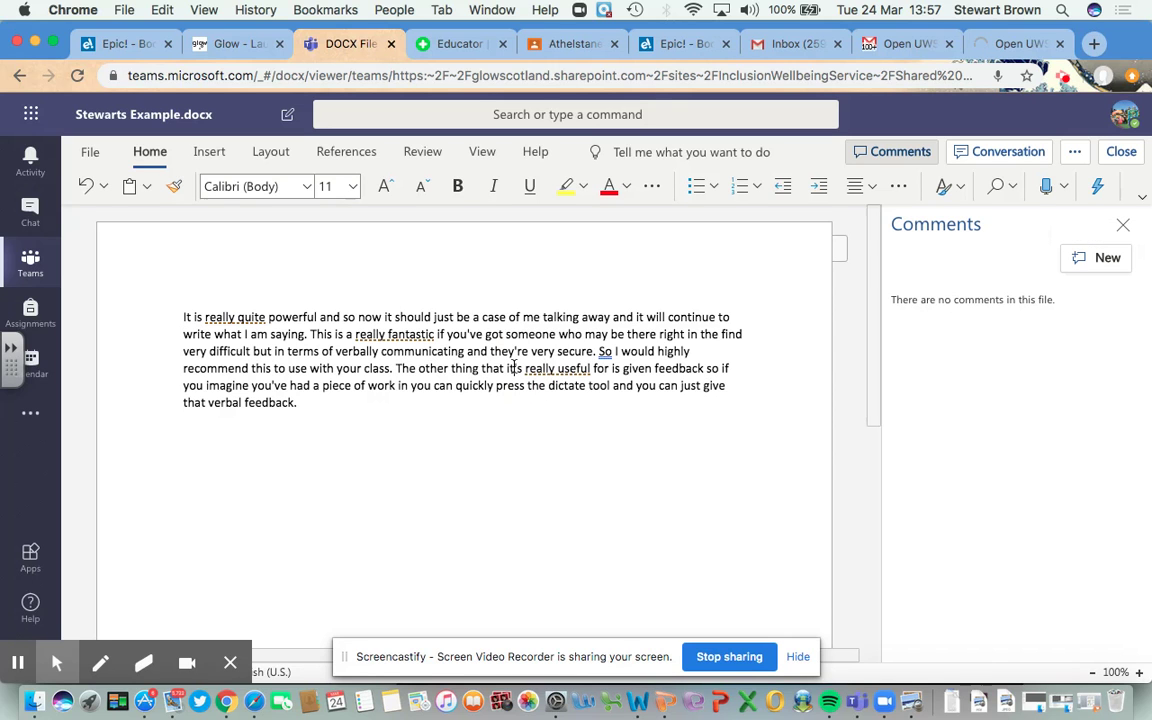
{"action": "left_click", "coordinate": [1104, 260]}
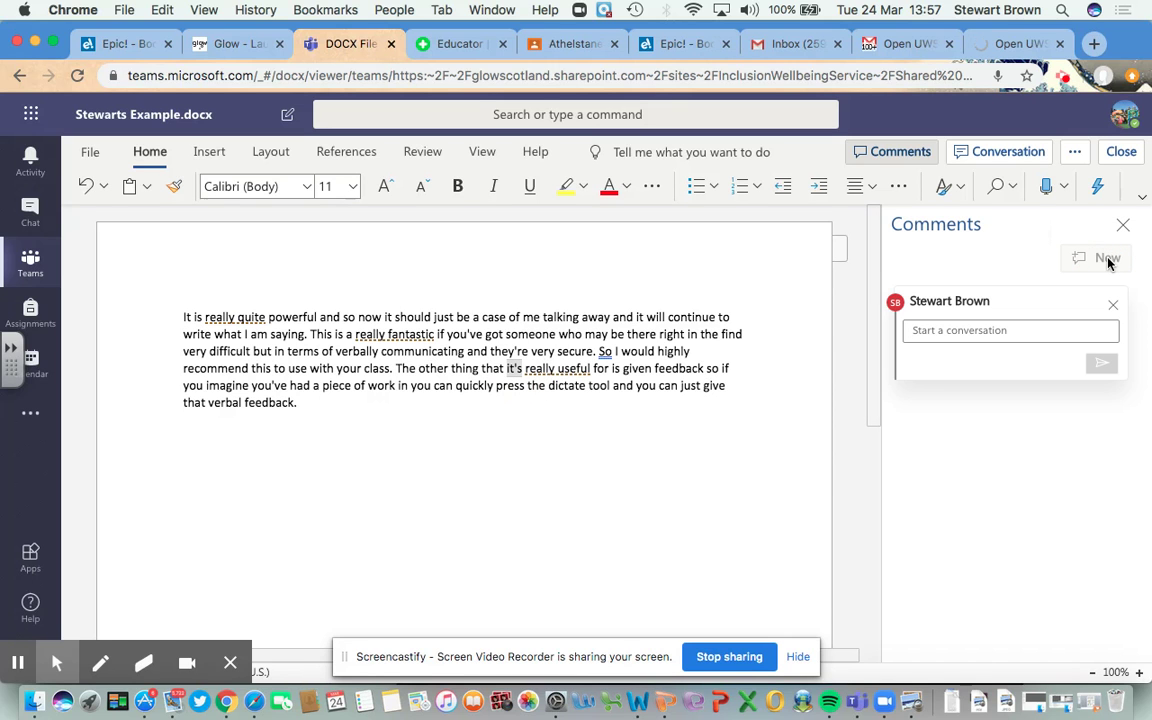
{"action": "type", "text": "This is me"}
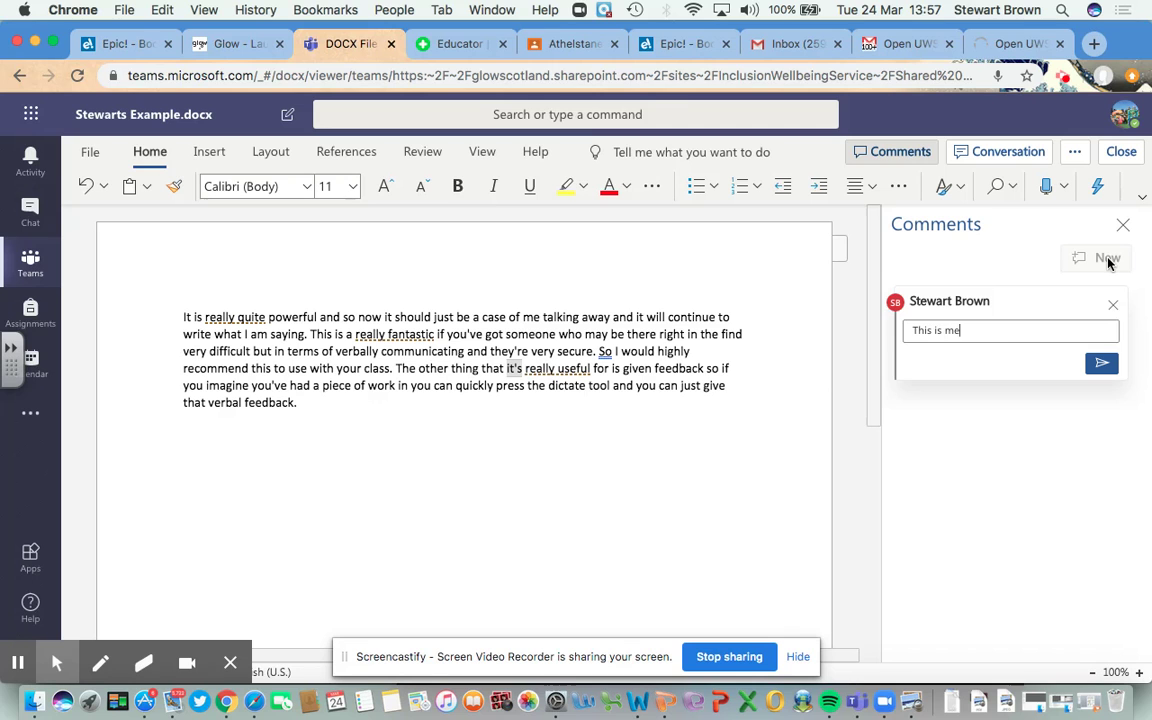
{"action": "type", "text": " writing a comment."}
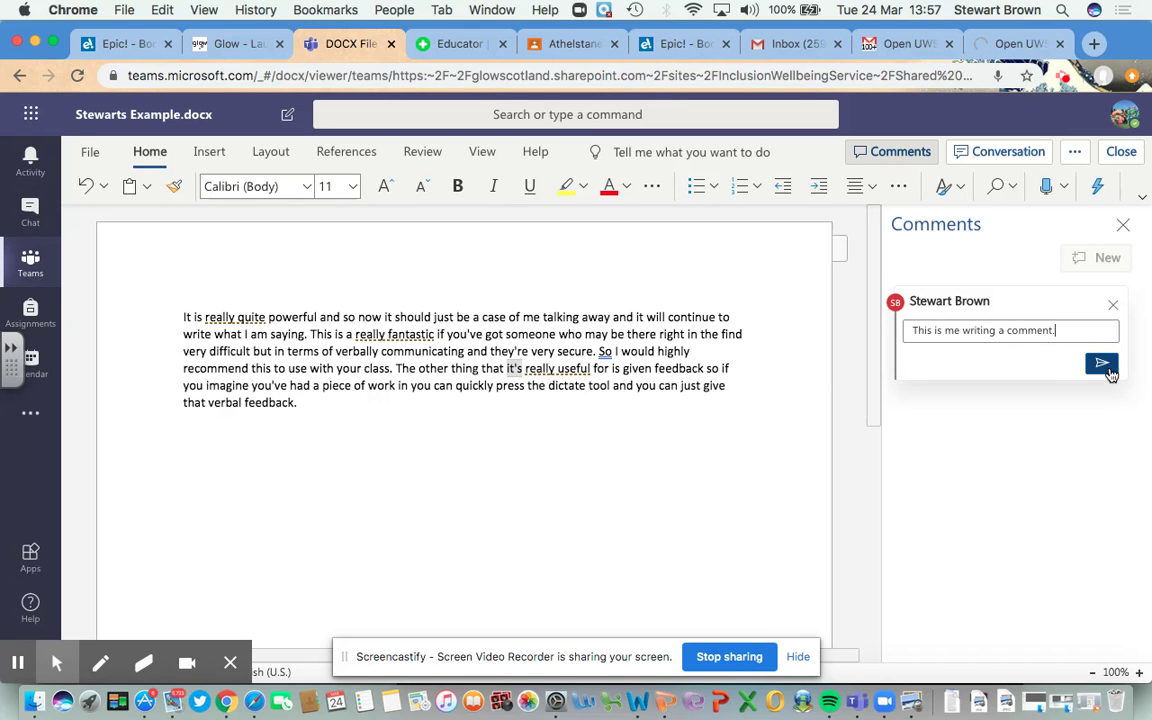
{"action": "left_click", "coordinate": [1103, 363]}
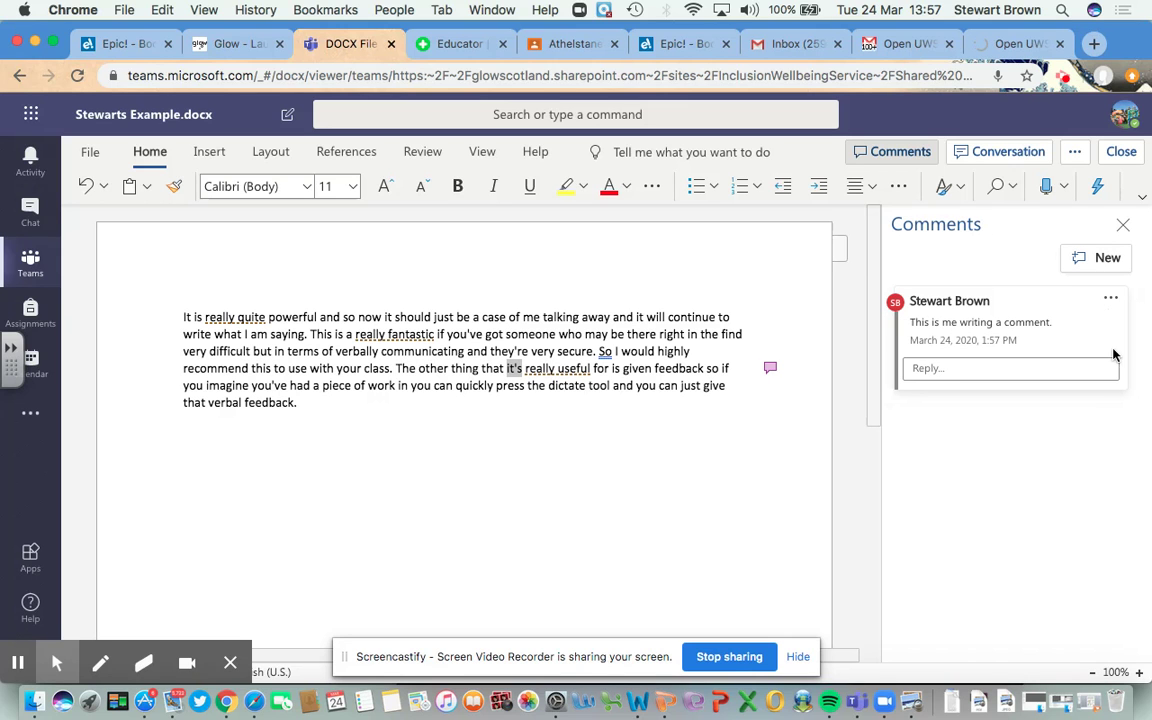
Look at the comment's thread options and the file's conversation area, closing both the conversation and the comments.
{"action": "left_click", "coordinate": [1111, 299]}
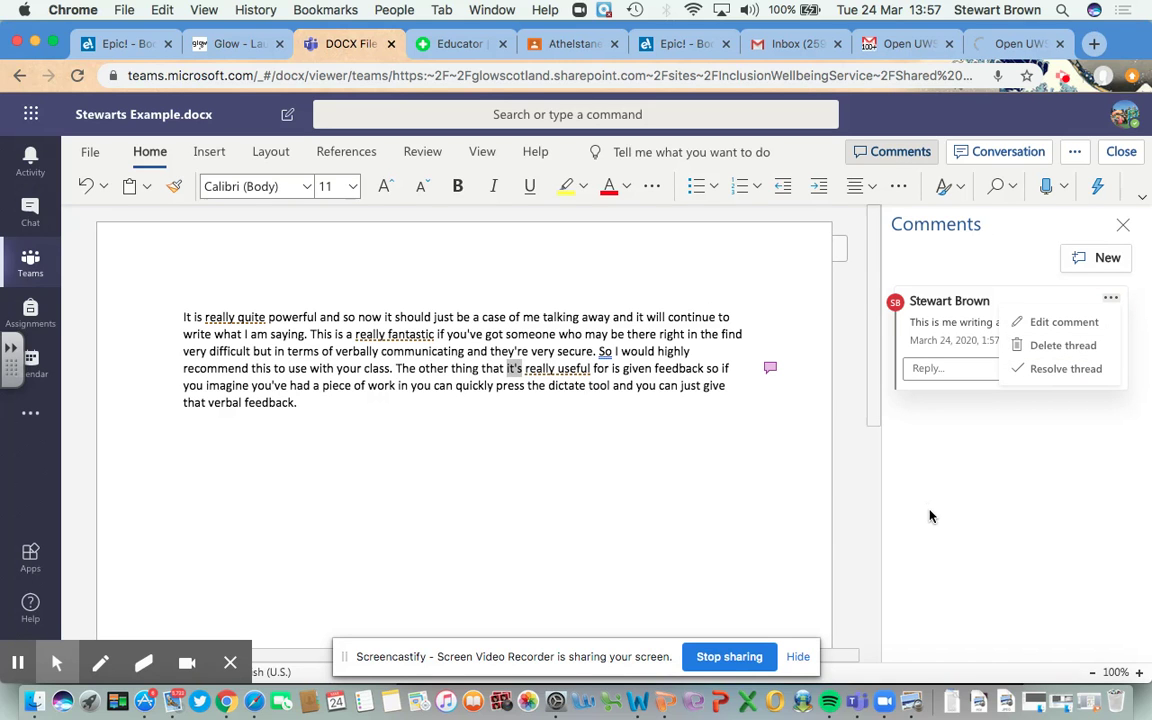
{"action": "left_click", "coordinate": [836, 455]}
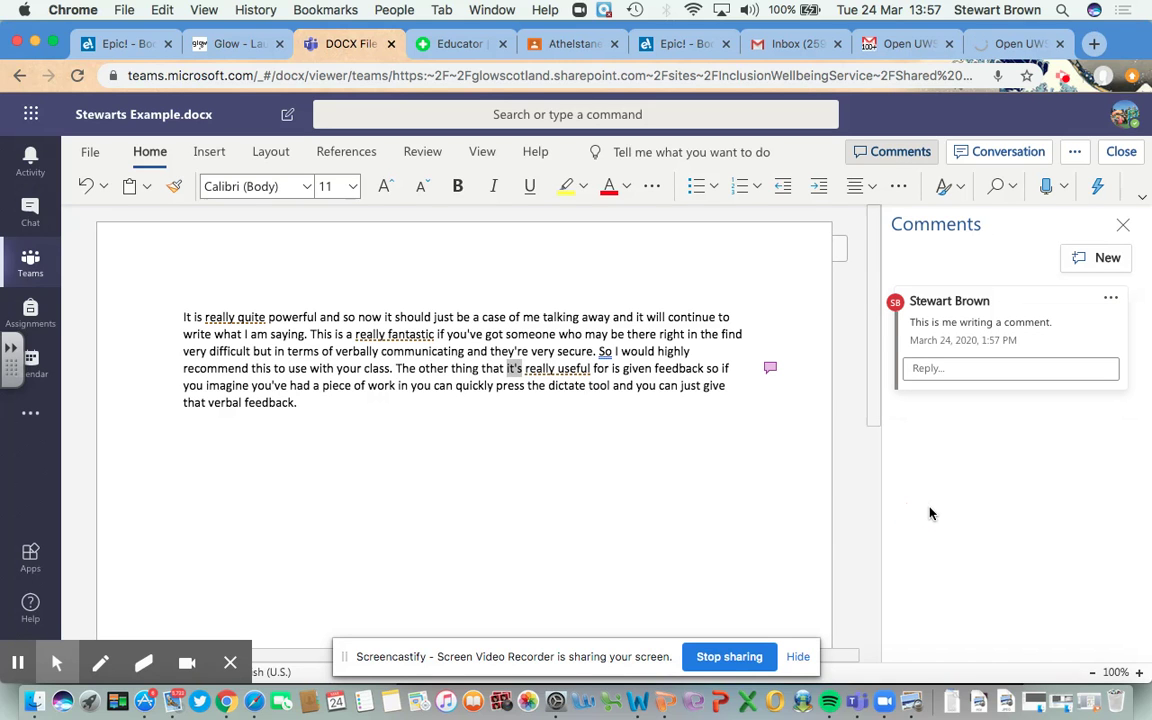
{"action": "left_click", "coordinate": [1030, 165]}
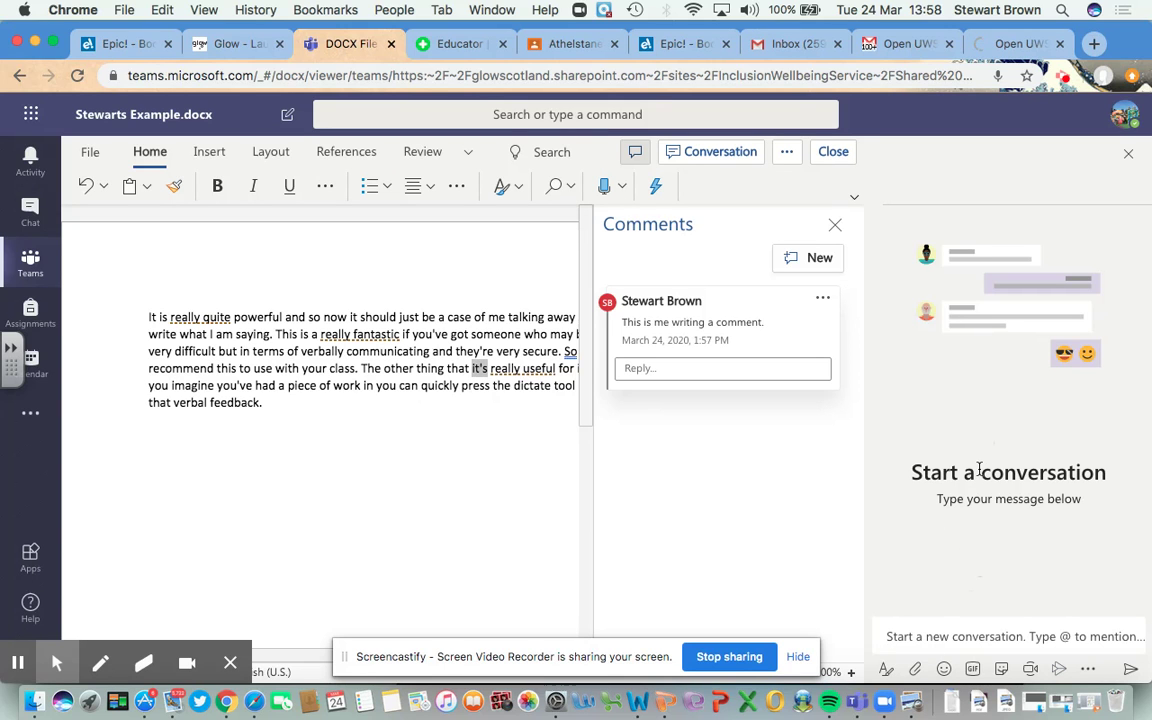
{"action": "left_click", "coordinate": [1131, 155]}
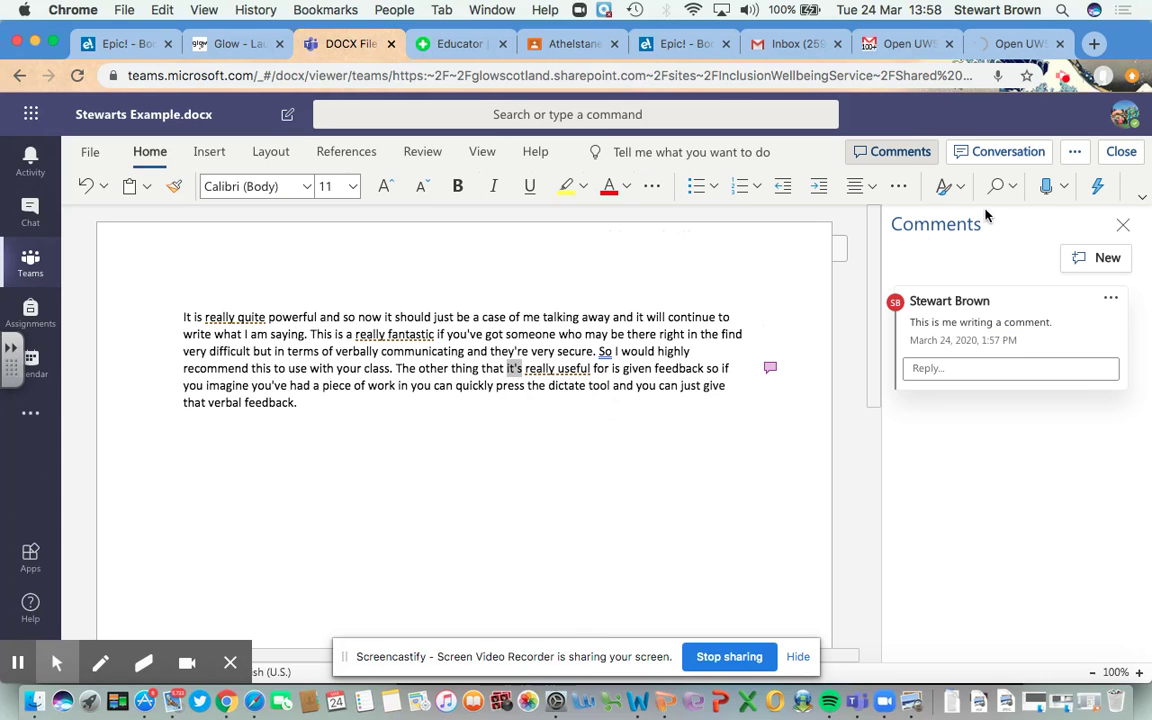
{"action": "left_click", "coordinate": [1123, 227]}
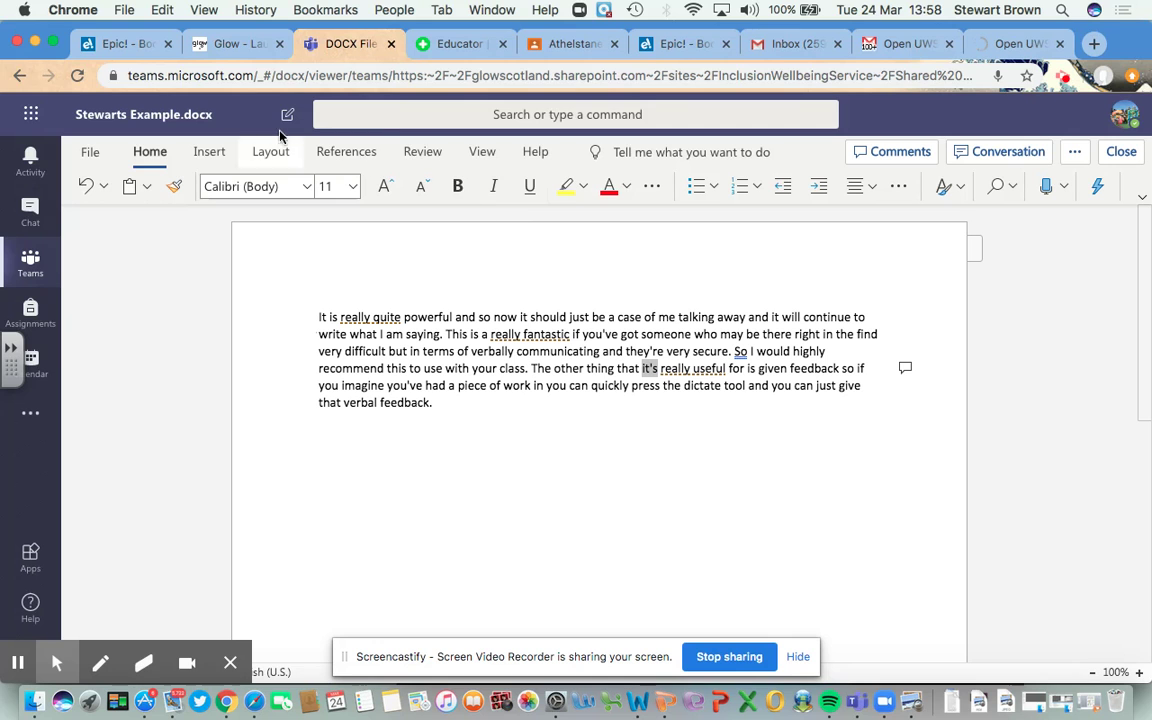
Open the document in Immersive Reader and turn off the highlighting of nouns and adverbs.
{"action": "left_click", "coordinate": [477, 154]}
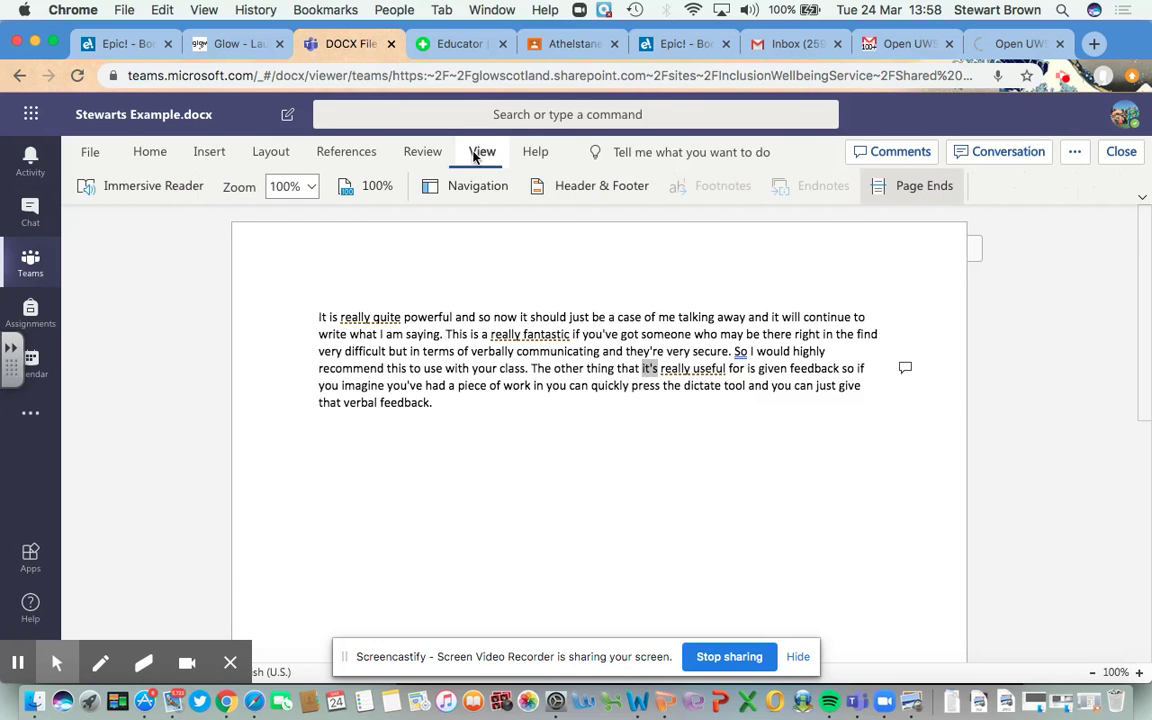
{"action": "left_click", "coordinate": [150, 190]}
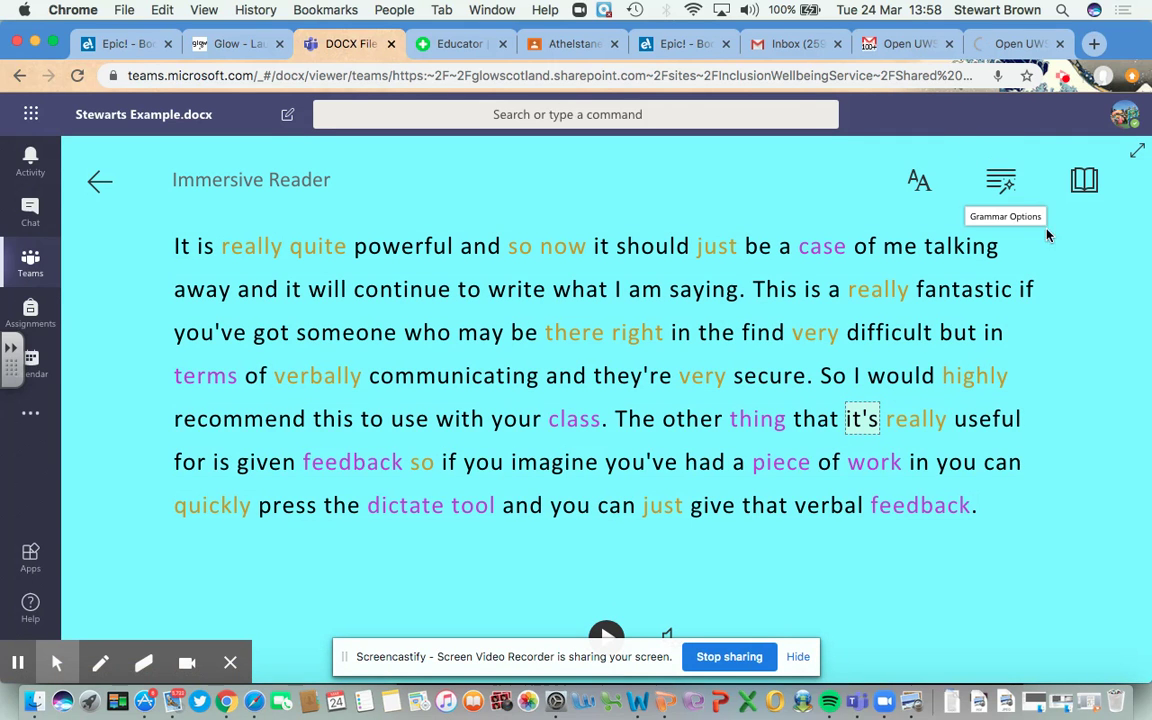
{"action": "left_click", "coordinate": [1006, 190]}
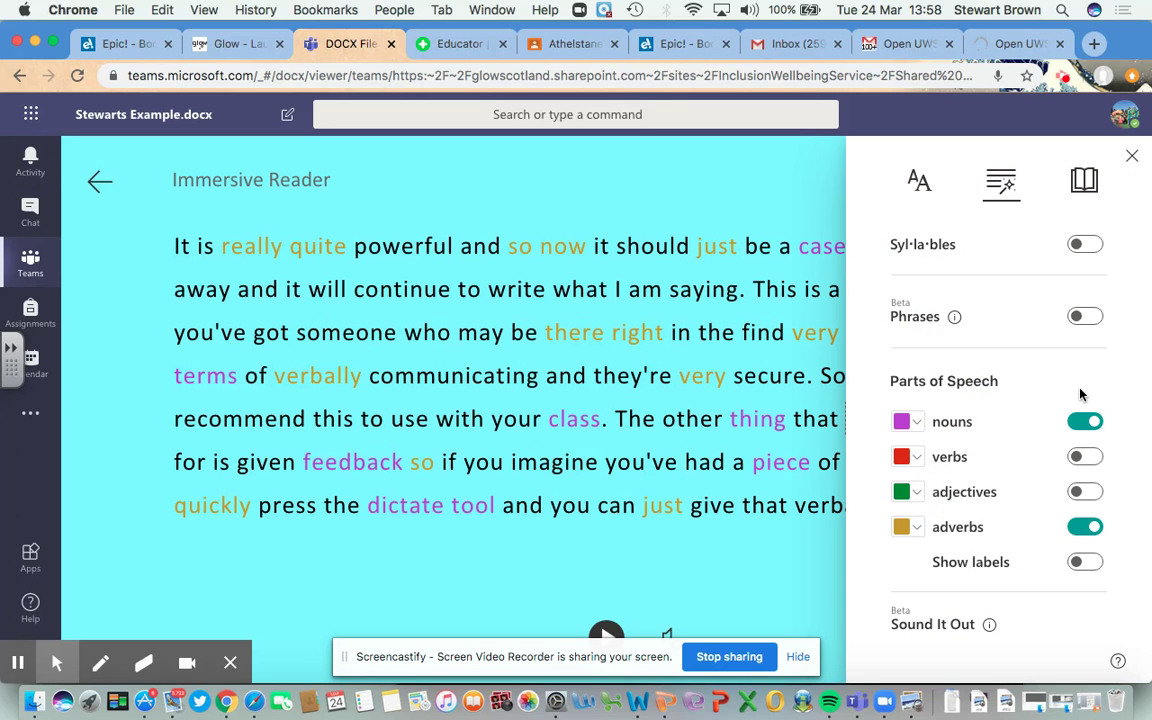
{"action": "left_click", "coordinate": [1088, 426]}
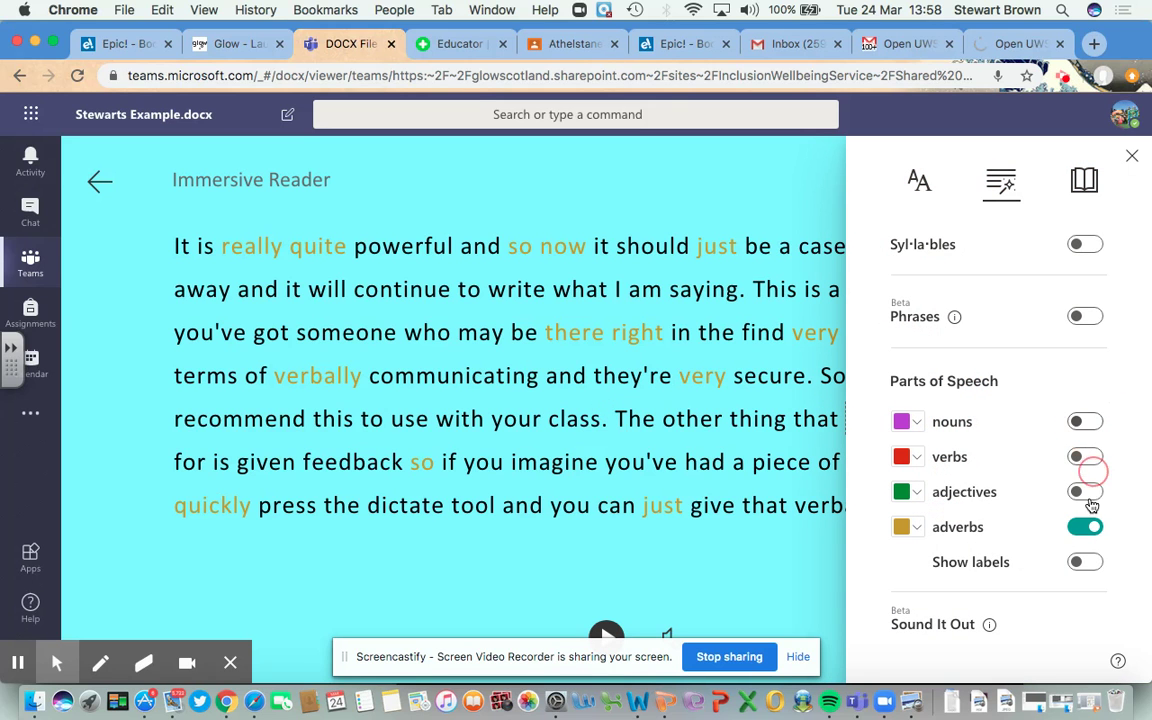
{"action": "left_click", "coordinate": [1087, 527]}
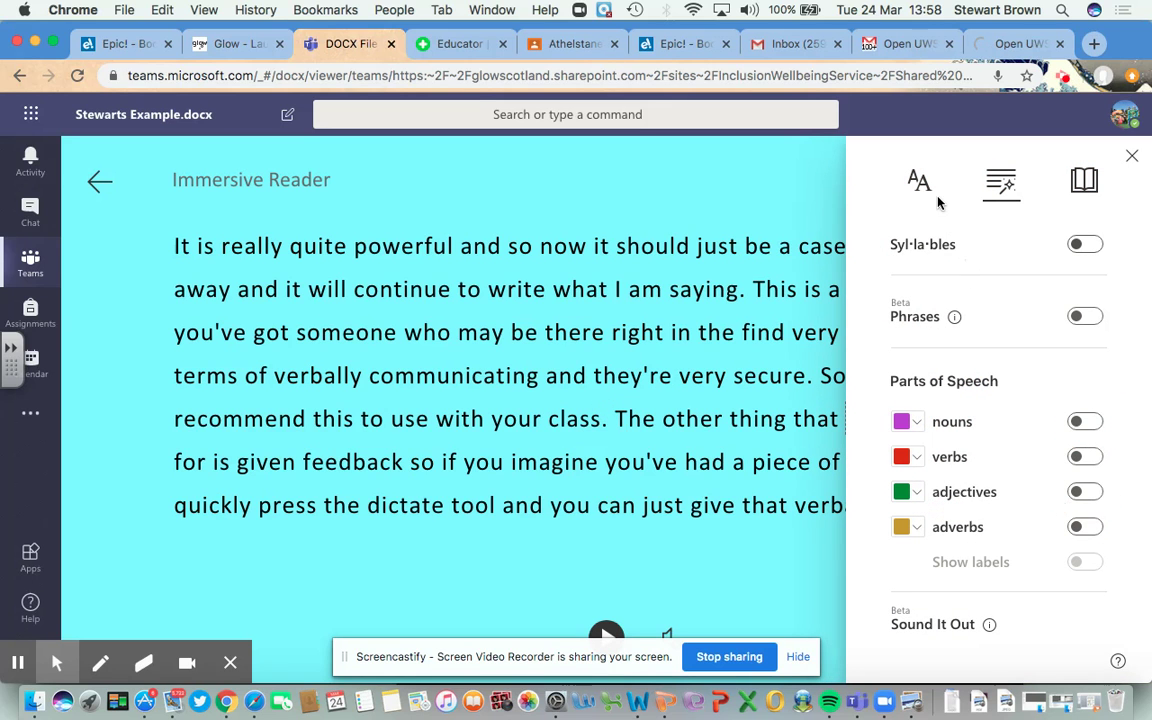
{"action": "left_click", "coordinate": [1134, 160]}
Play a short part of the text with the reader's read-aloud function and pause it.
{"action": "left_click", "coordinate": [606, 634]}
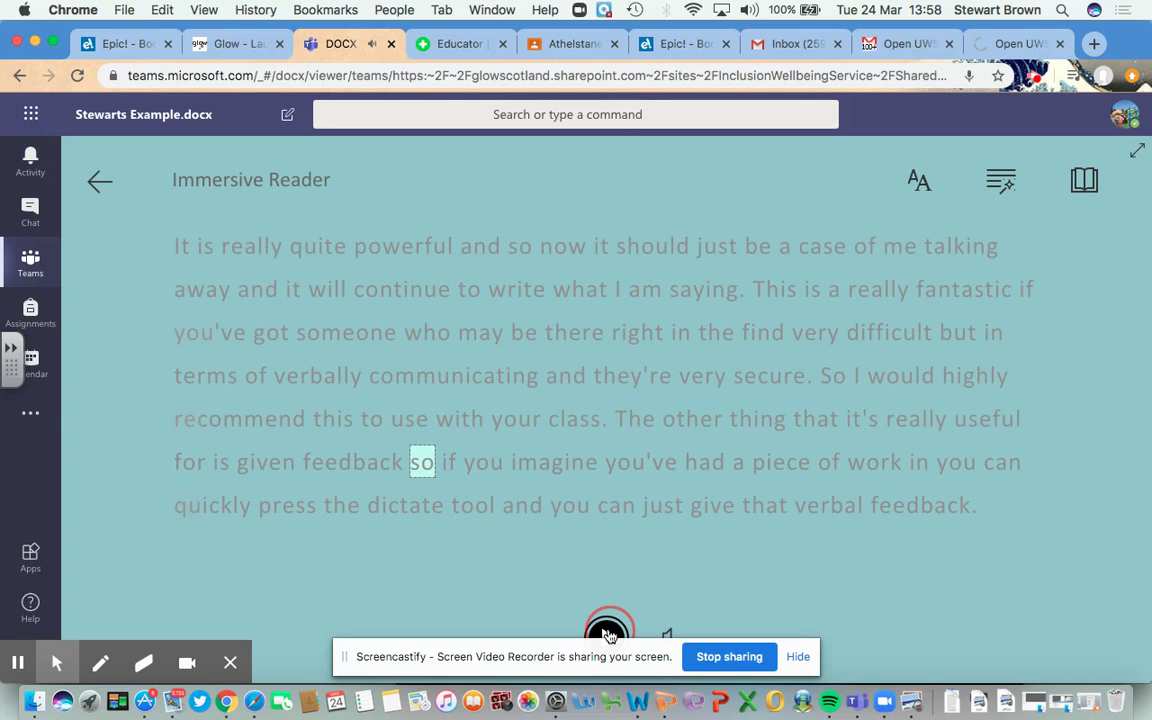
{"action": "left_click", "coordinate": [607, 634]}
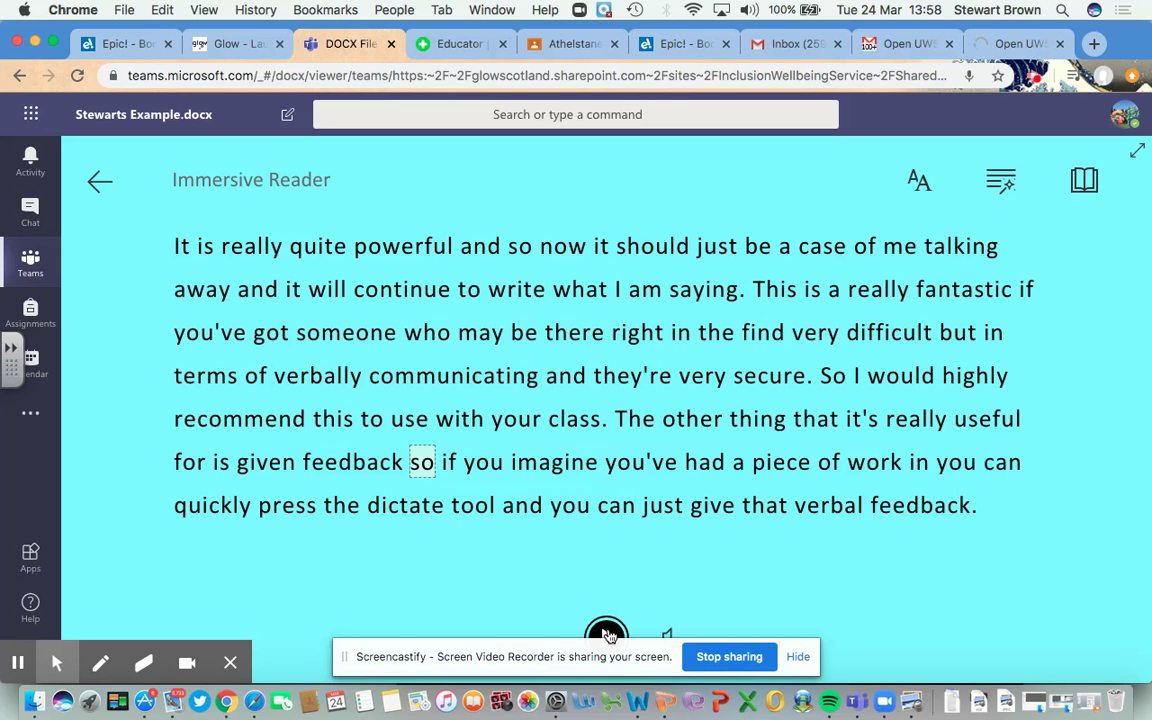
Set the reader's text size to 42 with increased spacing, the Comic Sans font and the yellow theme.
{"action": "left_click", "coordinate": [919, 180]}
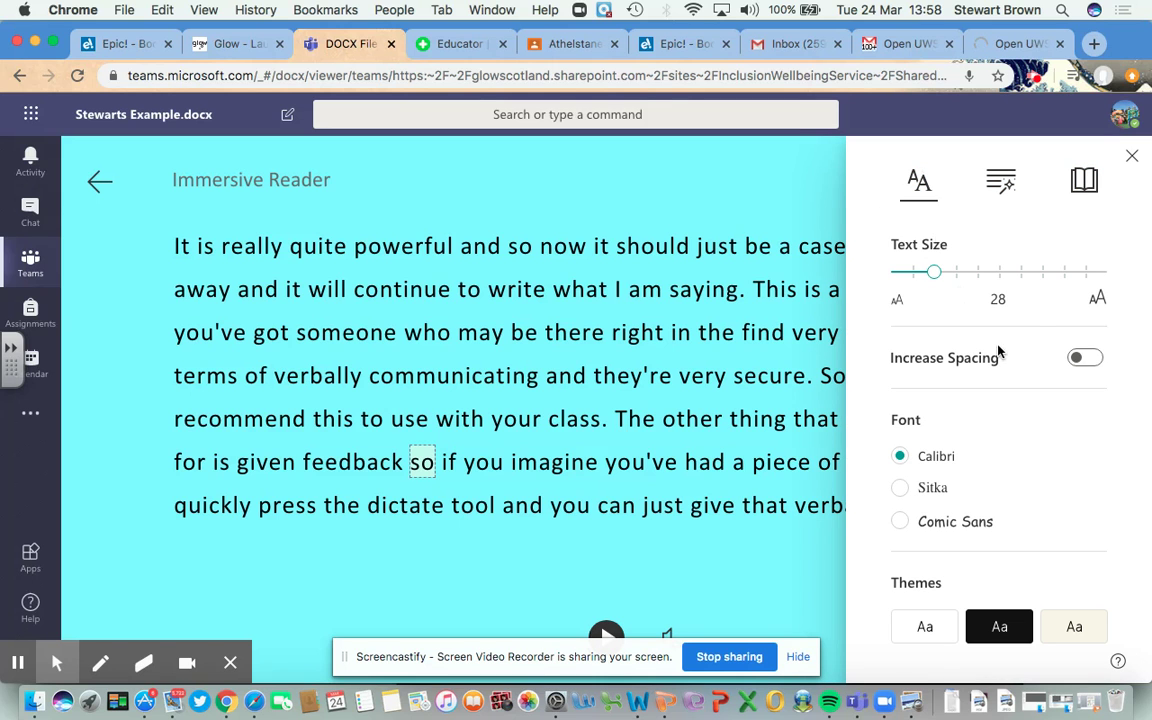
{"action": "left_click", "coordinate": [1088, 360]}
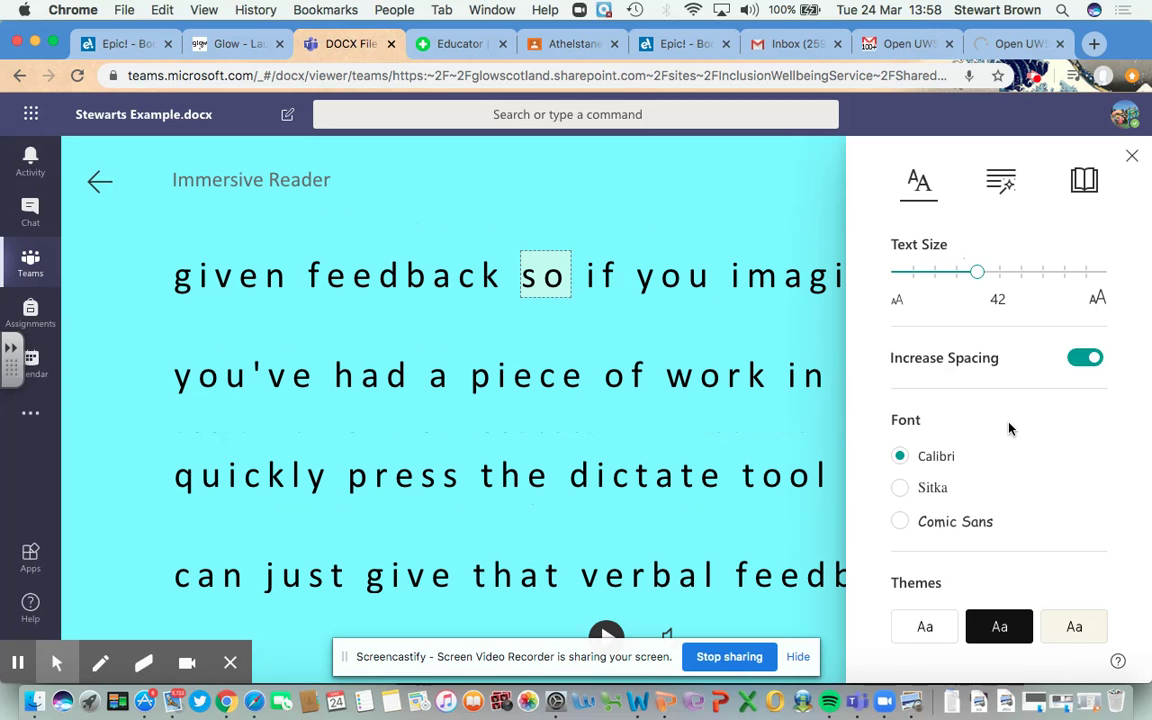
{"action": "scroll", "coordinate": [1009, 428], "scroll_direction": "down", "scroll_amount": 2}
{"action": "left_click", "coordinate": [943, 391]}
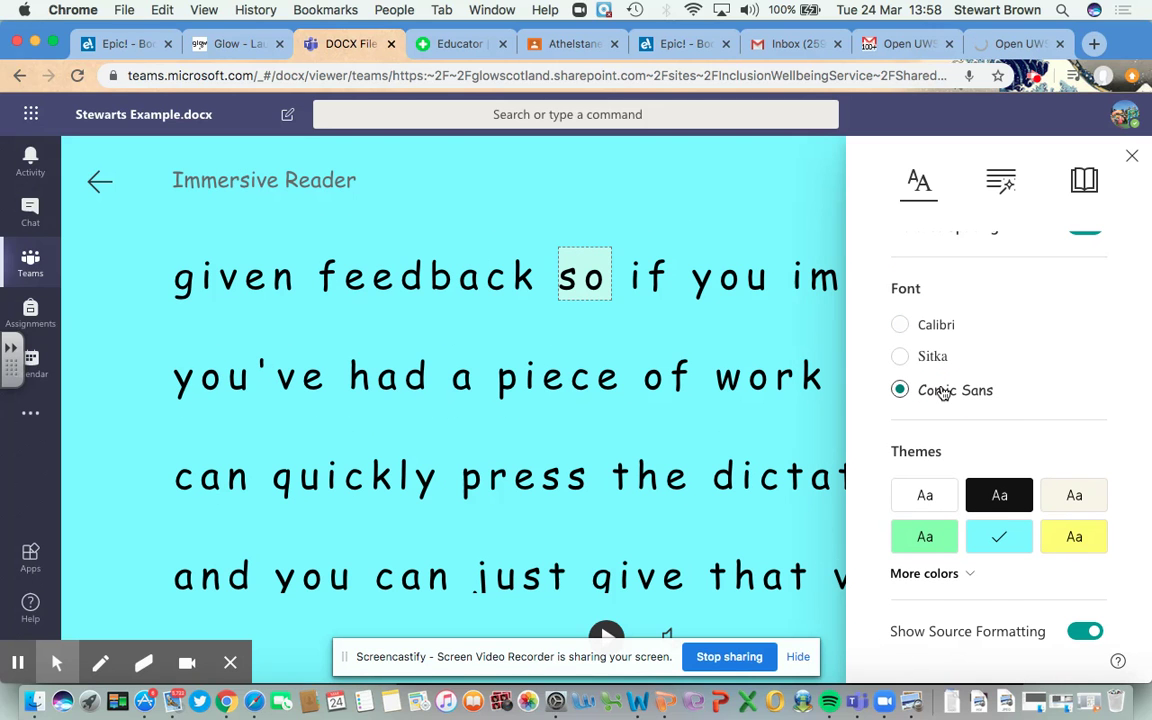
{"action": "scroll", "coordinate": [943, 393], "scroll_direction": "down", "scroll_amount": 1}
{"action": "left_click", "coordinate": [1073, 514]}
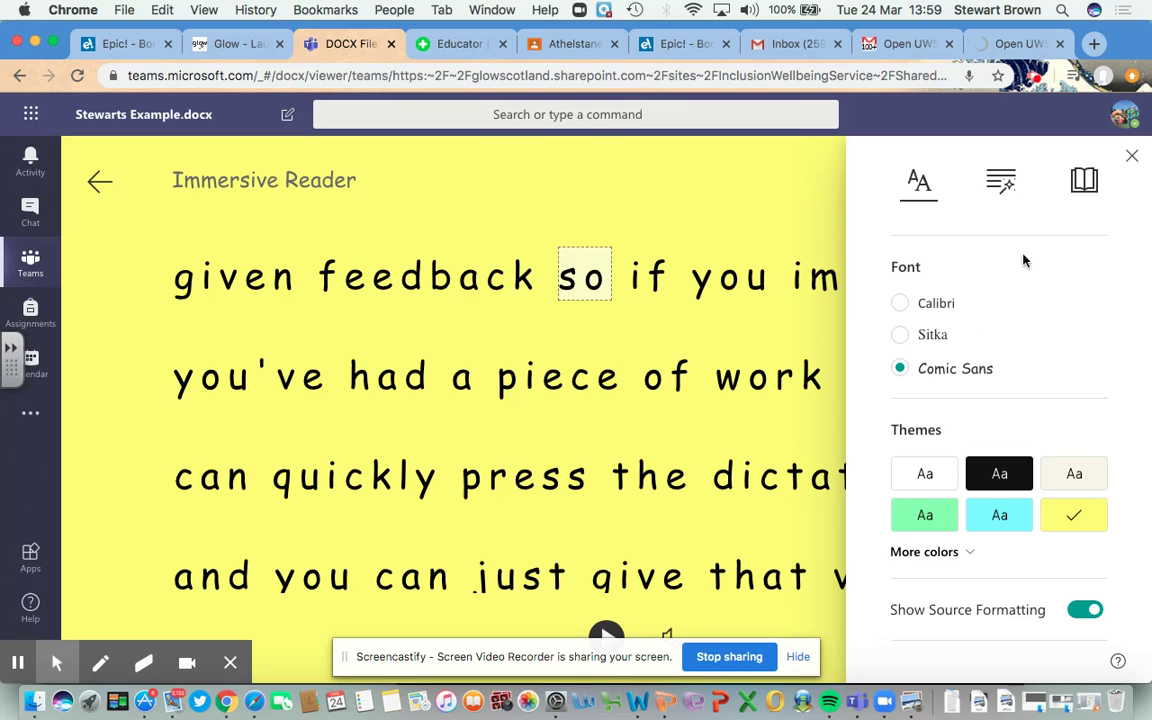
Turn on syllable splitting in the reader's grammar options.
{"action": "left_click", "coordinate": [1002, 182]}
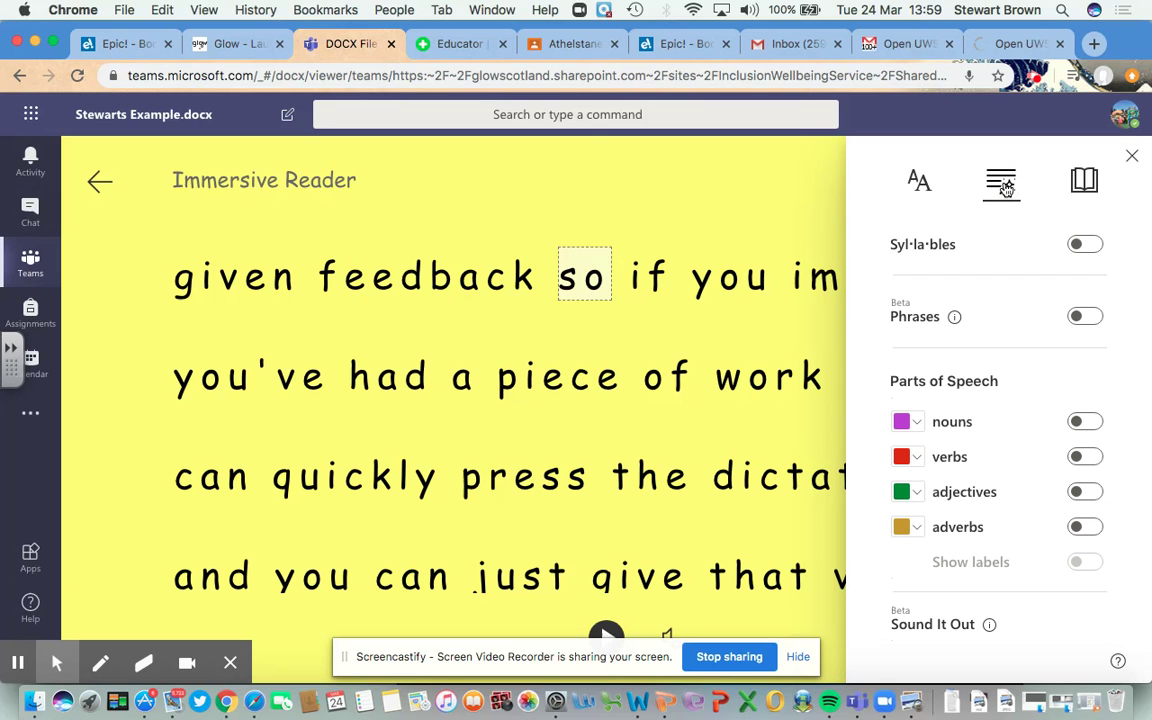
{"action": "left_click", "coordinate": [1084, 245]}
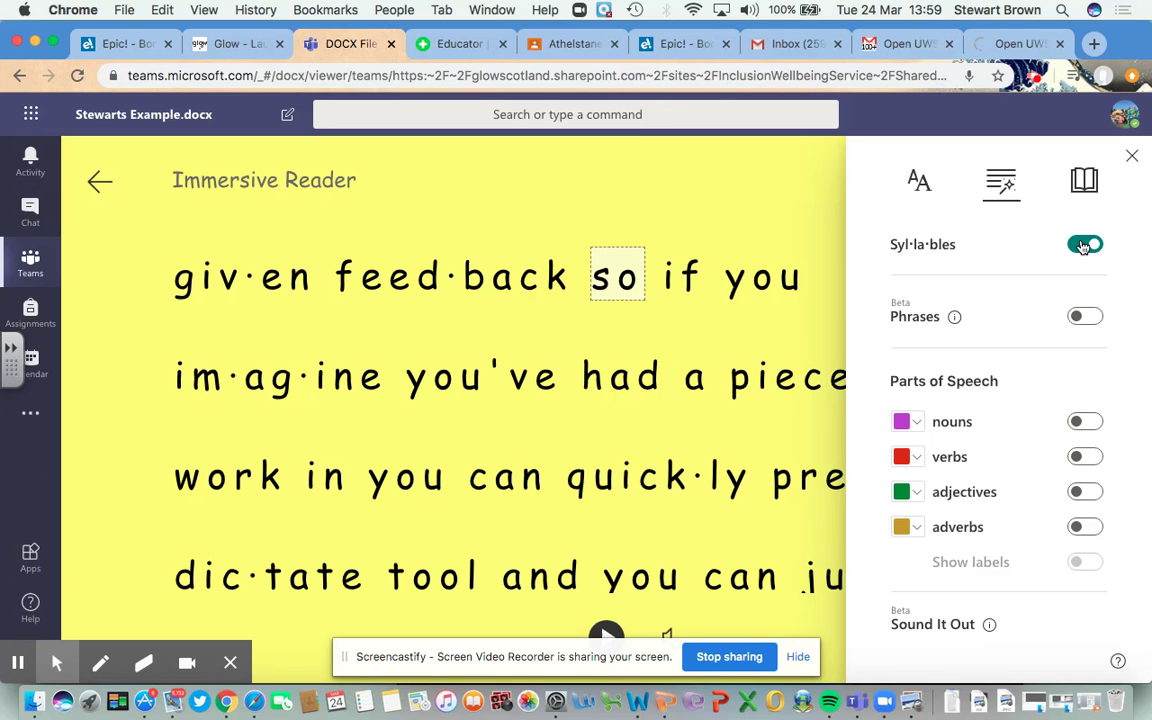
Turn off syllable splitting and turn on highlighting of nouns, verbs, adjectives and adverbs.
{"action": "left_click", "coordinate": [1084, 245]}
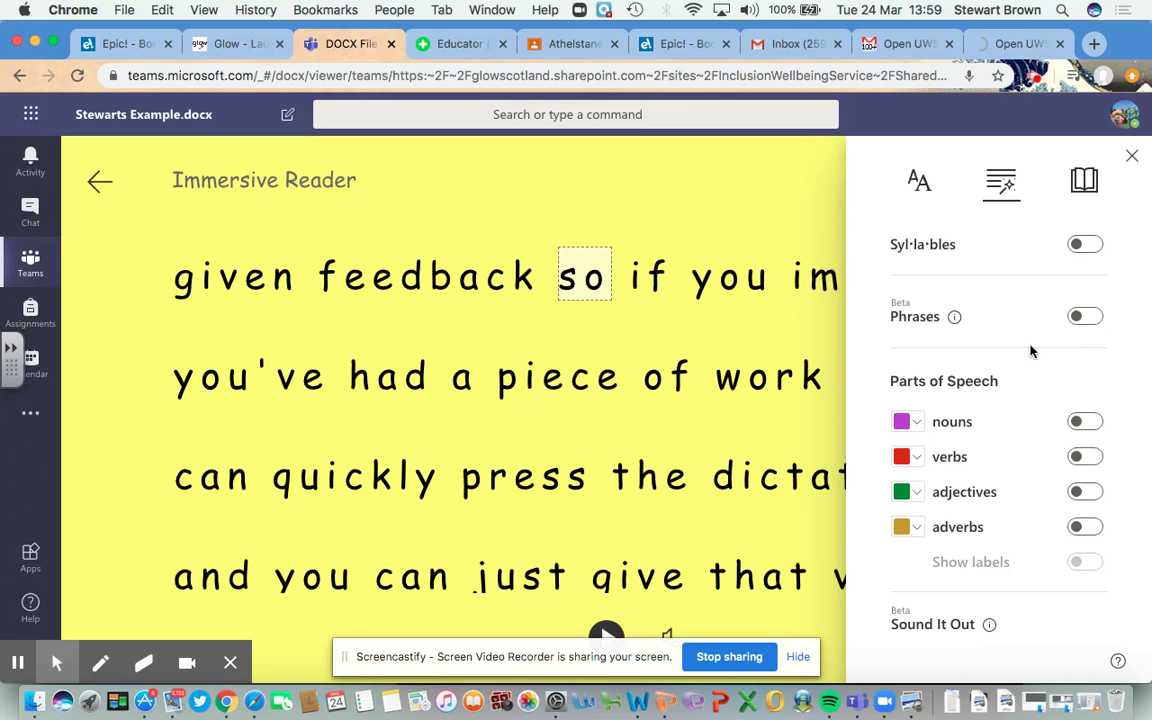
{"action": "left_click", "coordinate": [1085, 423]}
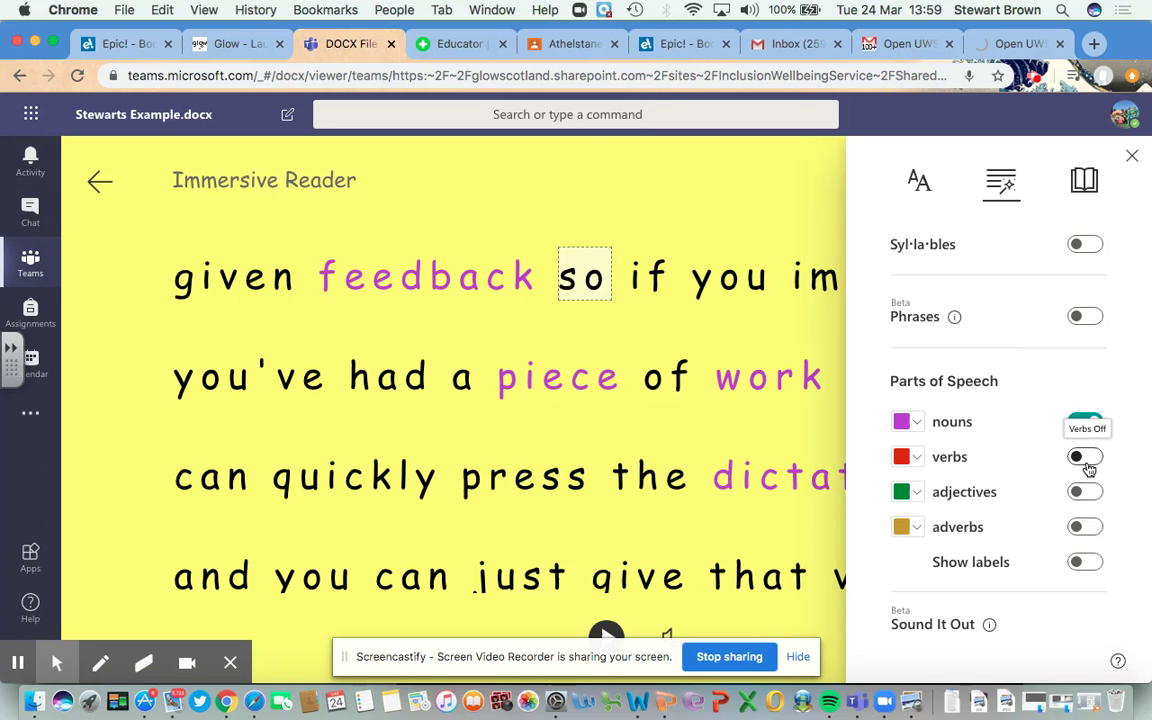
{"action": "left_click", "coordinate": [1085, 458]}
{"action": "left_click", "coordinate": [1087, 494]}
{"action": "left_click", "coordinate": [1084, 527]}
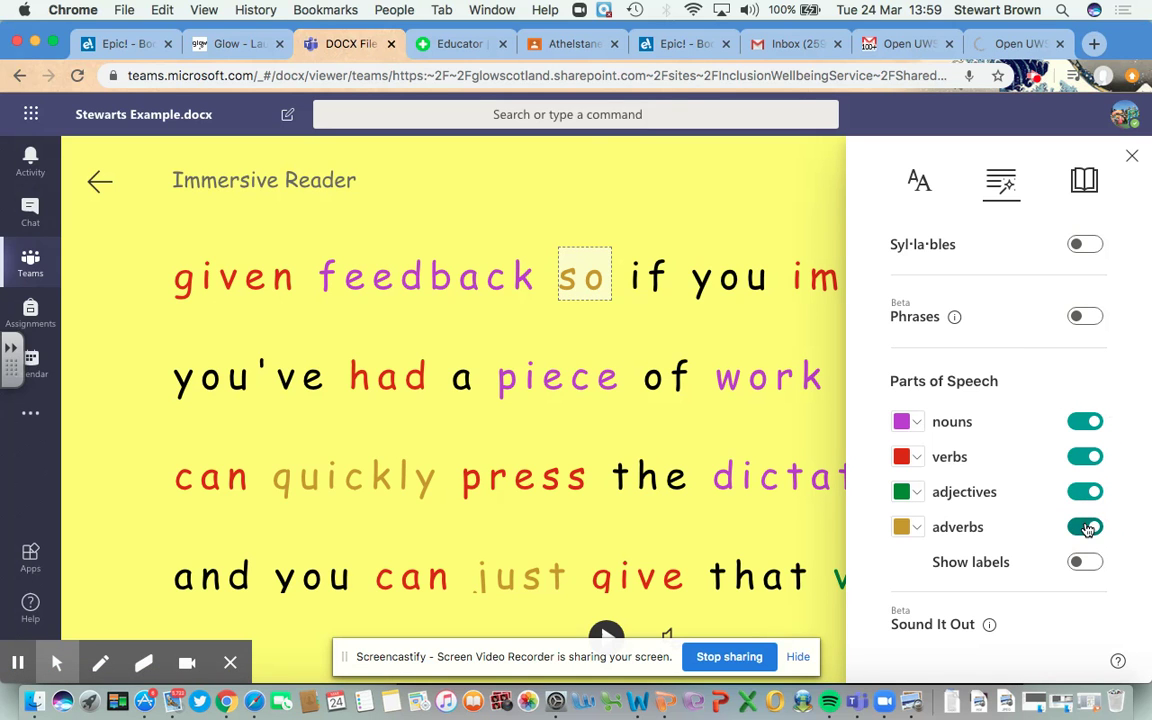
Turn off the highlighting of all four parts of speech.
{"action": "left_click", "coordinate": [1084, 527]}
{"action": "left_click", "coordinate": [1087, 492]}
{"action": "left_click", "coordinate": [1085, 457]}
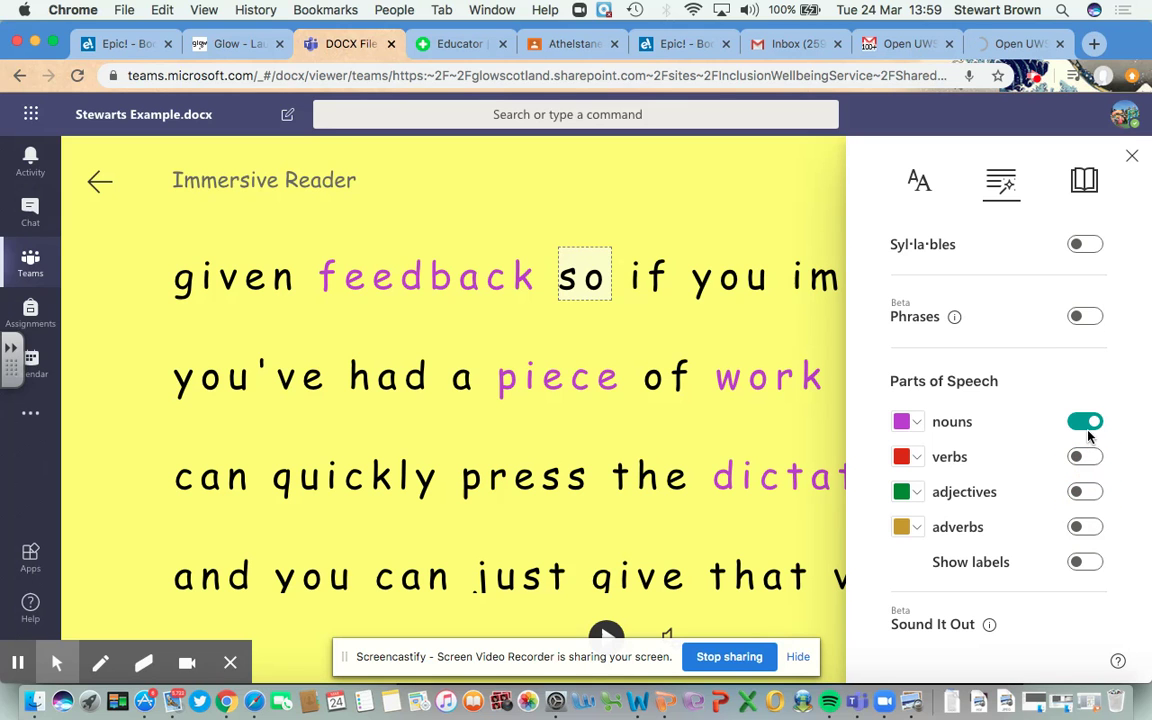
{"action": "left_click", "coordinate": [1085, 423]}
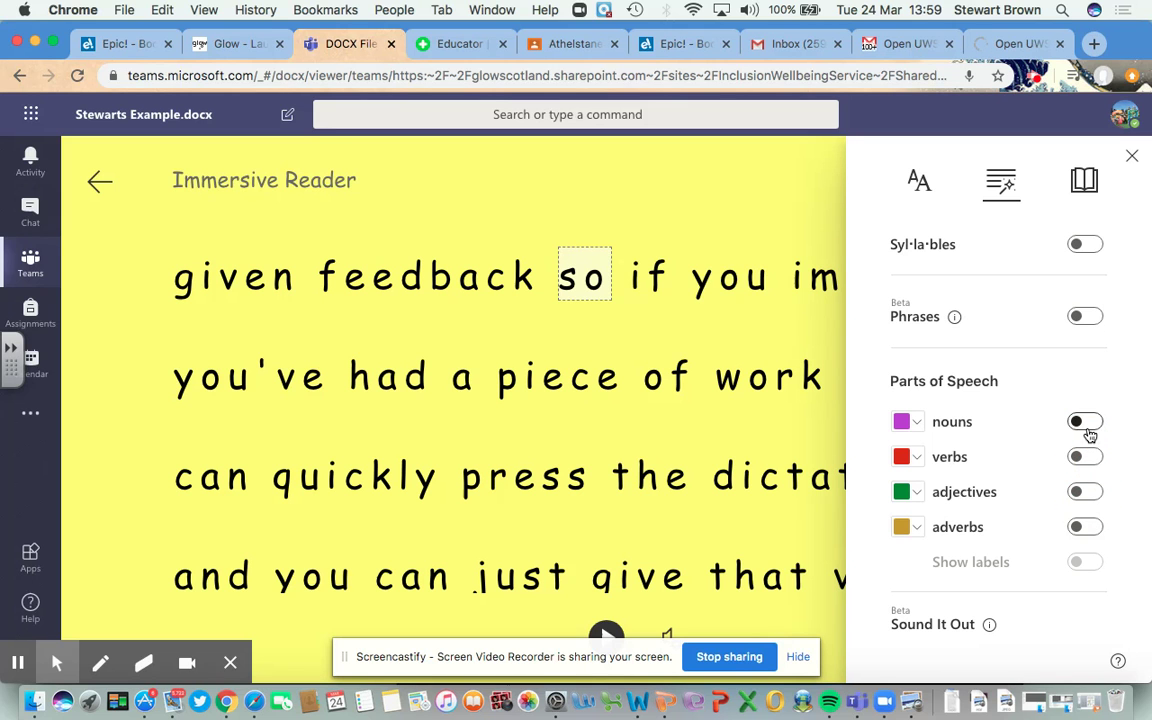
Turn on Line Focus with the one-line view and close the reading preferences.
{"action": "left_click", "coordinate": [1084, 180]}
{"action": "left_click", "coordinate": [944, 291]}
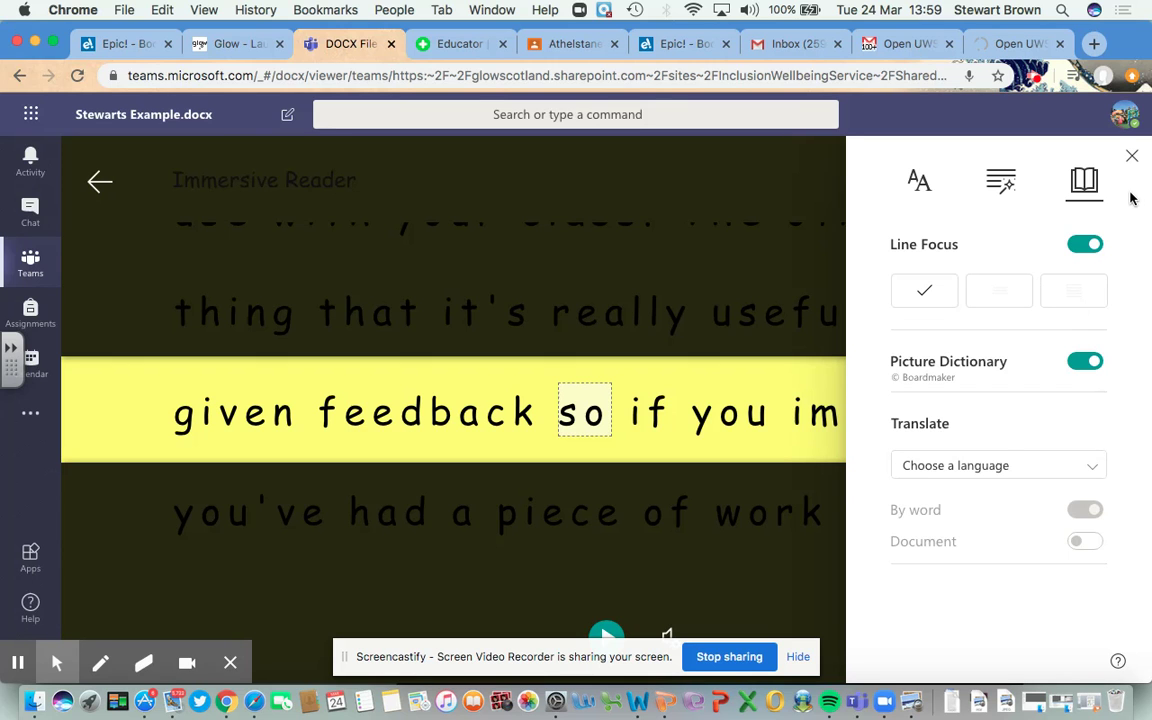
{"action": "left_click", "coordinate": [1132, 156]}
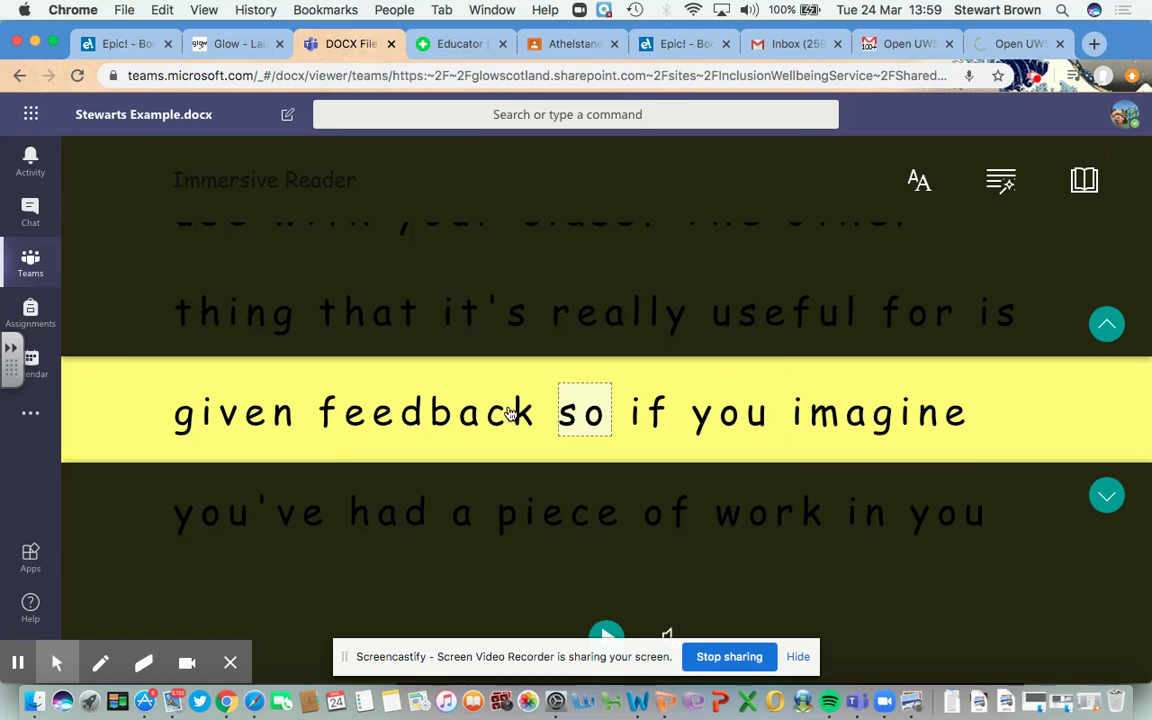
View the picture dictionary entry for "imagine", move the line focus up one line and view the entry for "thing".
{"action": "left_click", "coordinate": [895, 426]}
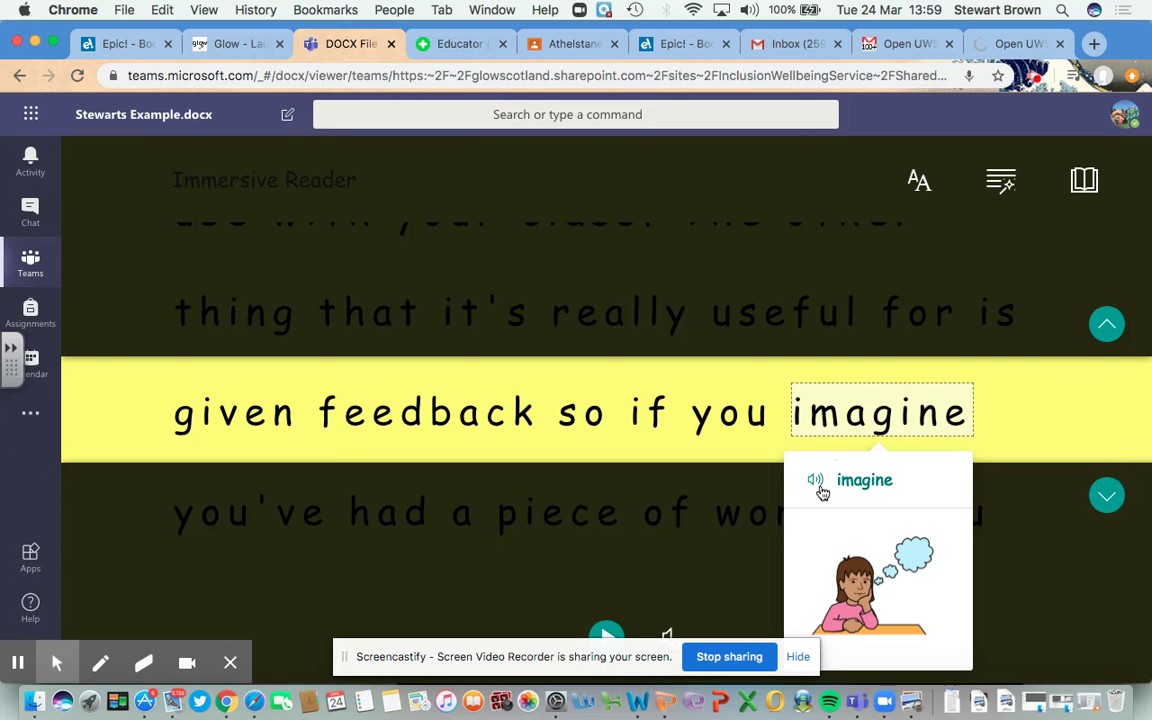
{"action": "left_click", "coordinate": [540, 520]}
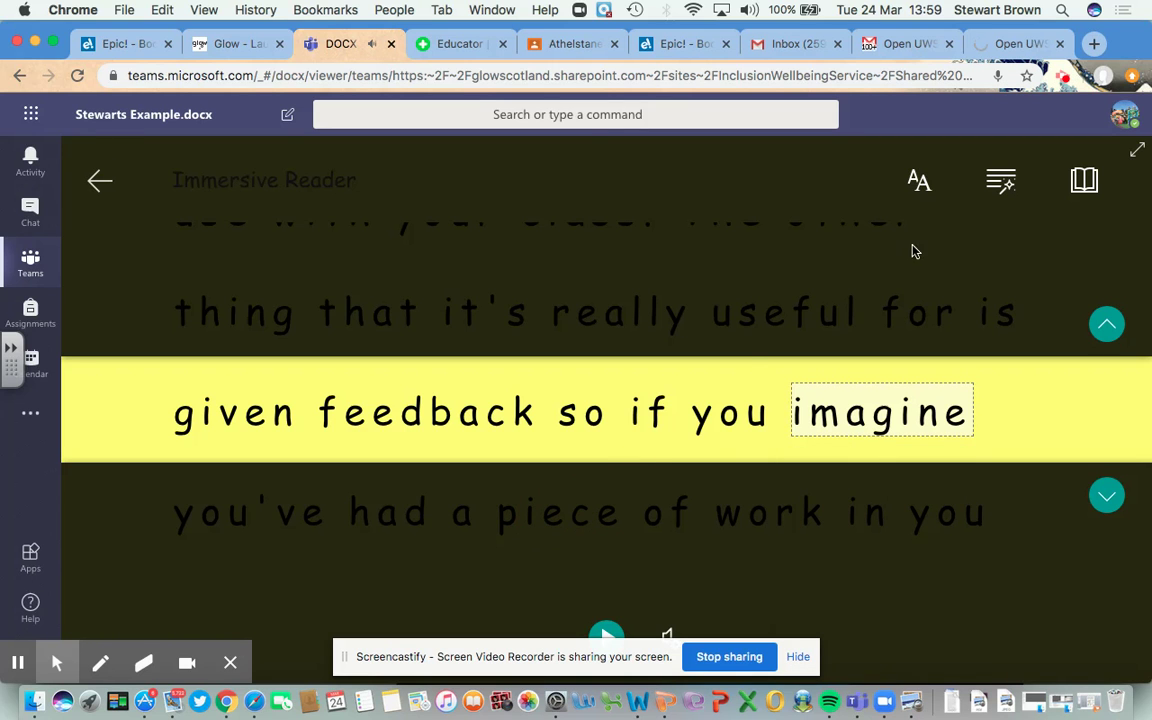
{"action": "left_click", "coordinate": [1106, 323]}
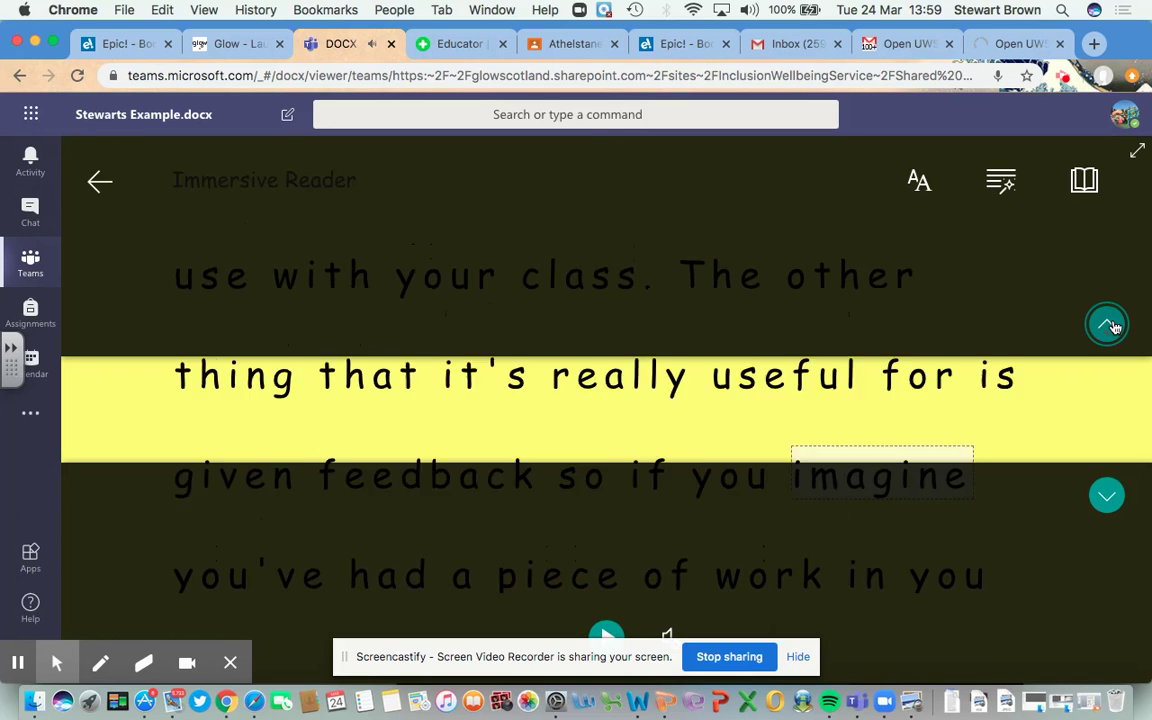
{"action": "left_click", "coordinate": [252, 408]}
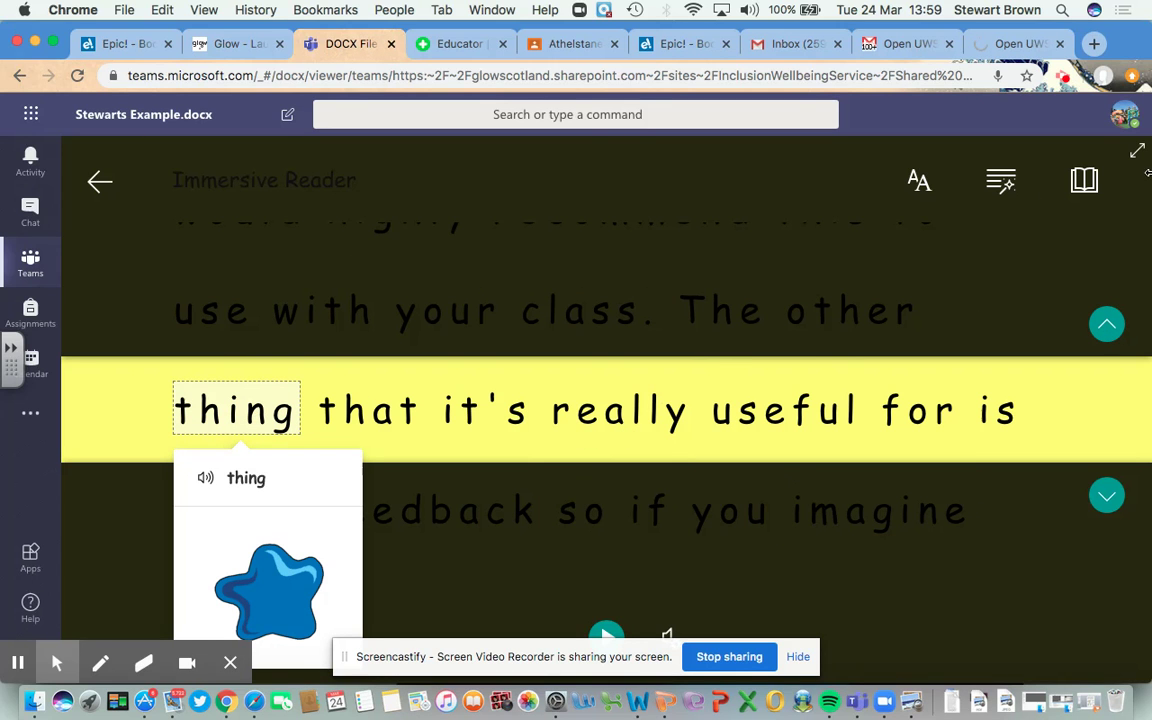
Set the reader's translation language to Polish.
{"action": "left_click", "coordinate": [1085, 175]}
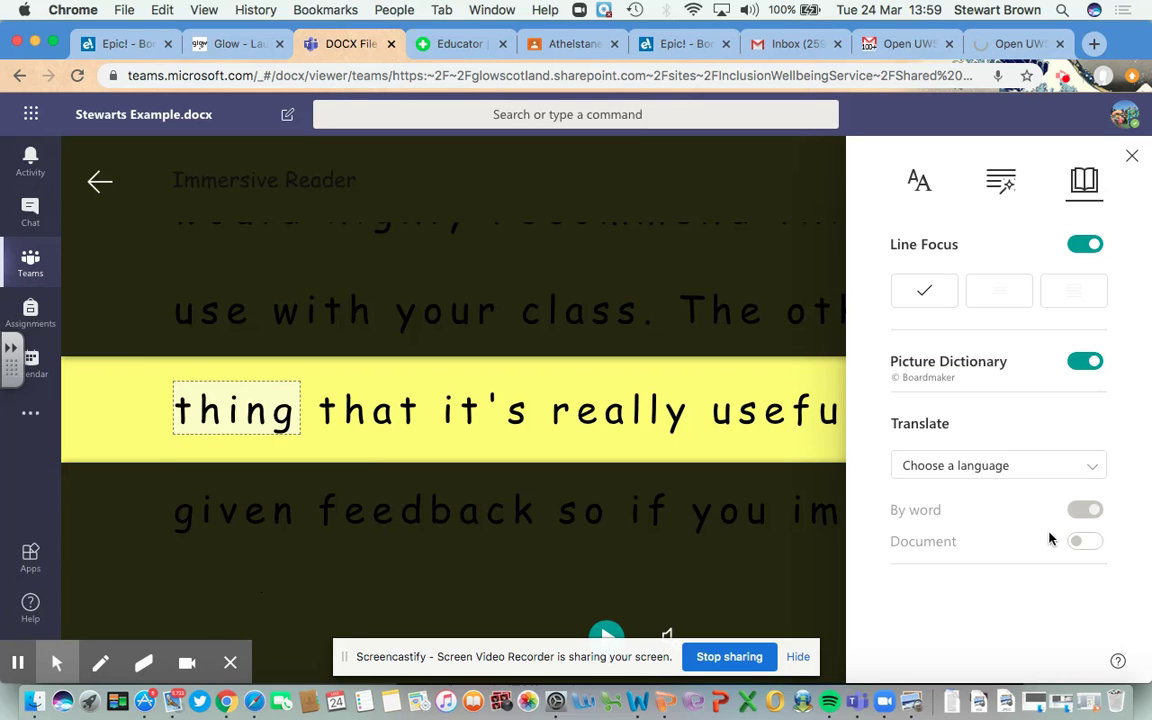
{"action": "left_click", "coordinate": [1088, 470]}
{"action": "scroll", "coordinate": [1015, 588], "scroll_direction": "down", "scroll_amount": 2}
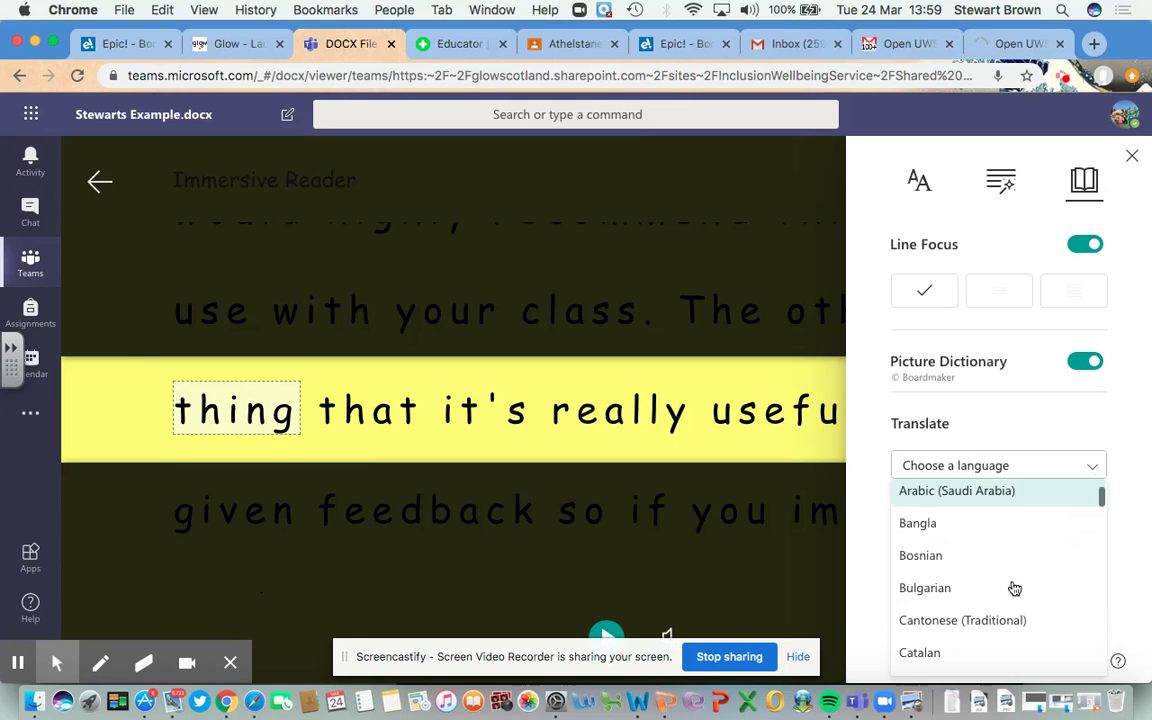
{"action": "scroll", "coordinate": [1015, 588], "scroll_direction": "down", "scroll_amount": 10}
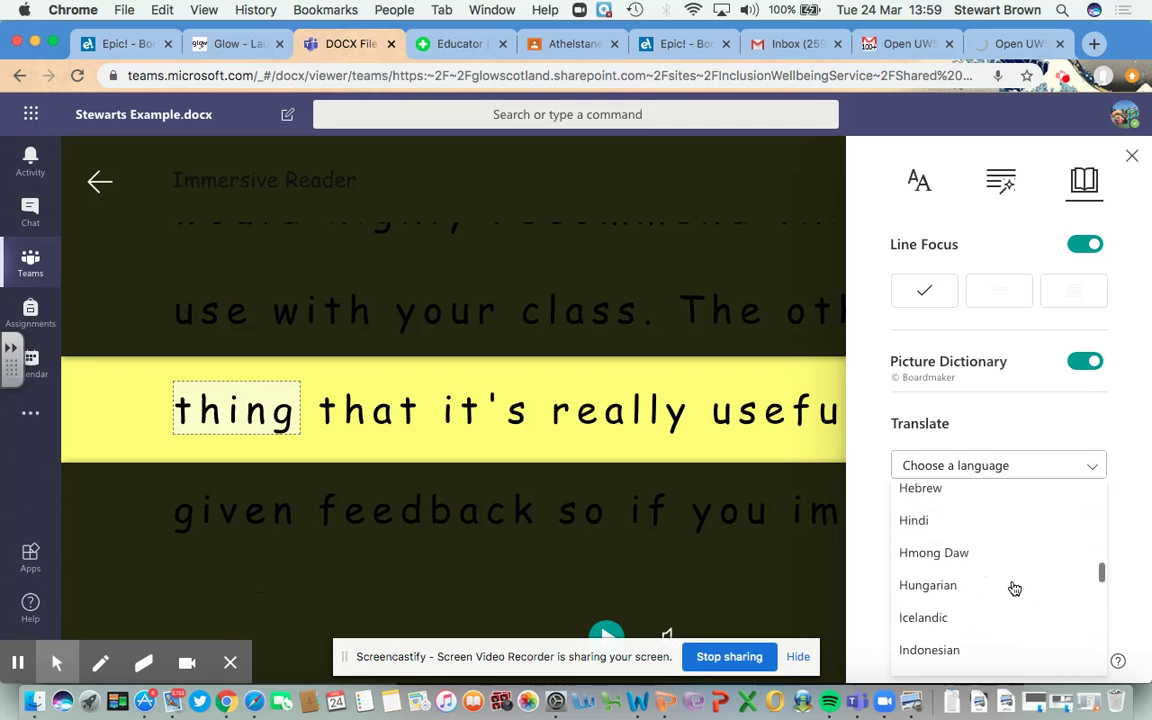
{"action": "scroll", "coordinate": [1015, 588], "scroll_direction": "down", "scroll_amount": 10}
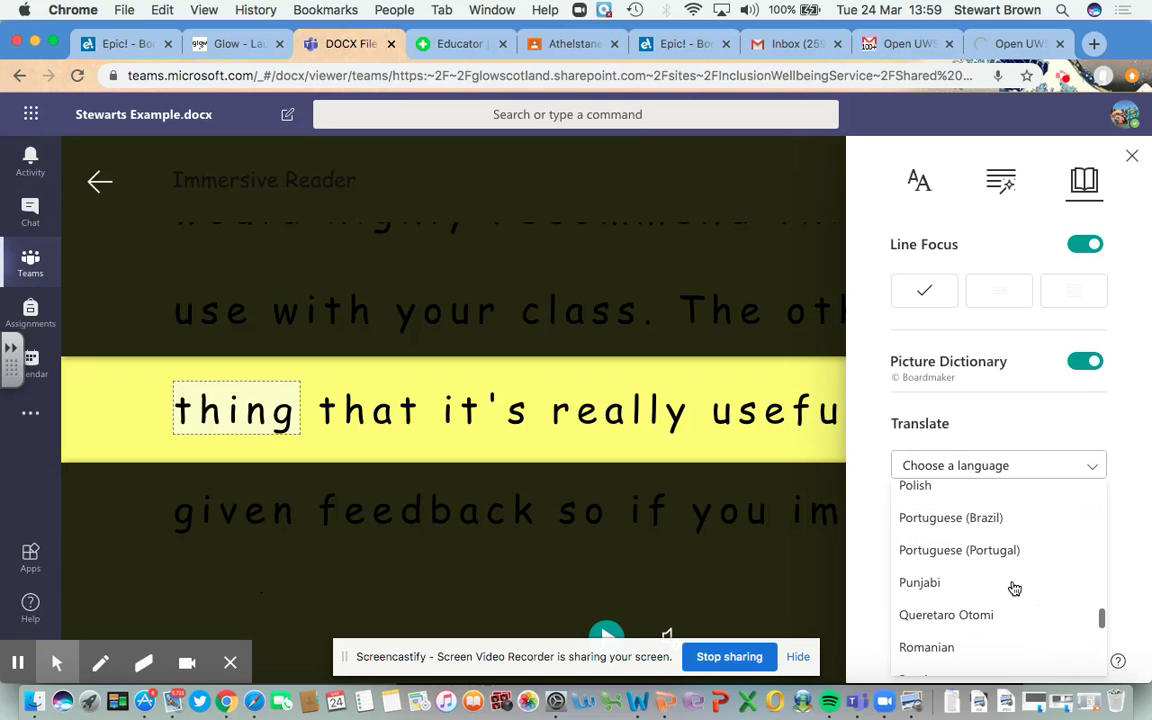
{"action": "scroll", "coordinate": [1015, 588], "scroll_direction": "up", "scroll_amount": 2}
{"action": "left_click", "coordinate": [967, 571]}
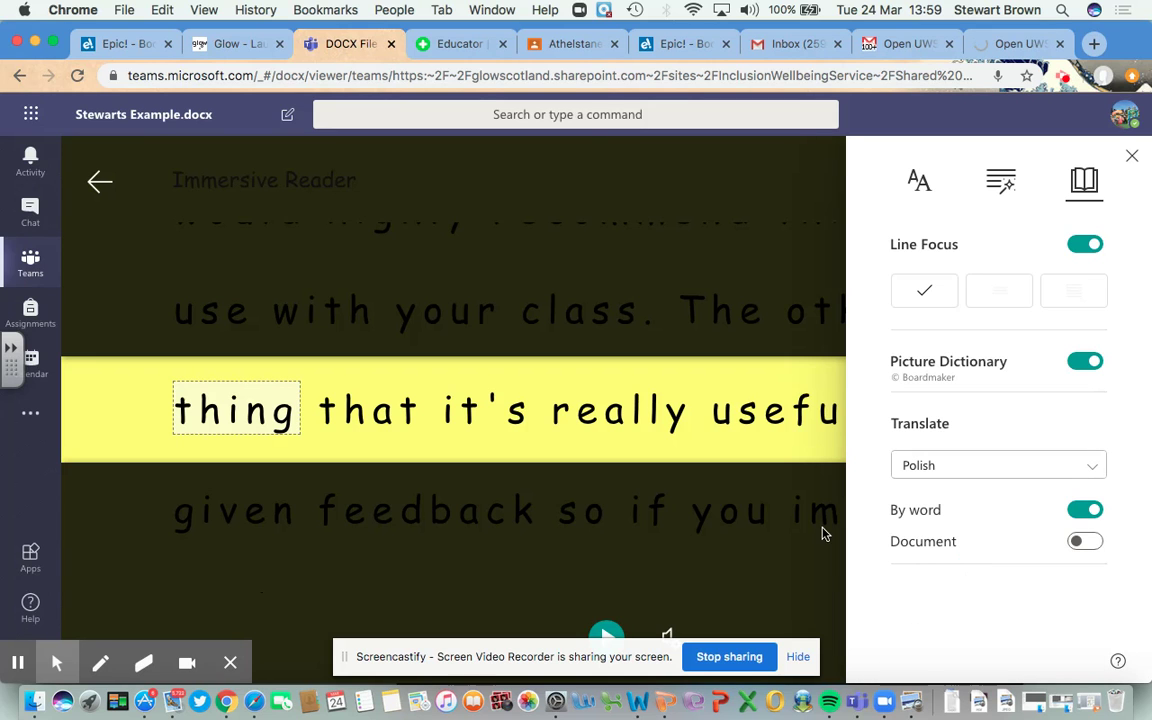
View the Polish translations of the words "that" and "really" in the focused line.
{"action": "left_click", "coordinate": [378, 422]}
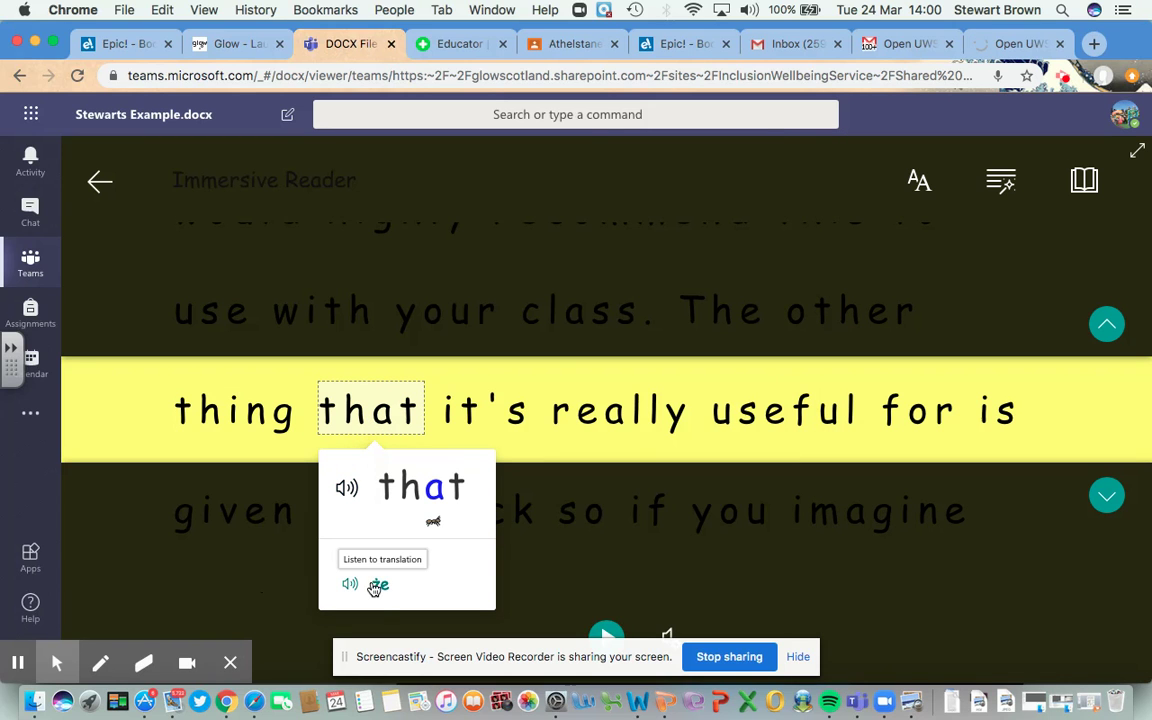
{"action": "left_click", "coordinate": [632, 408]}
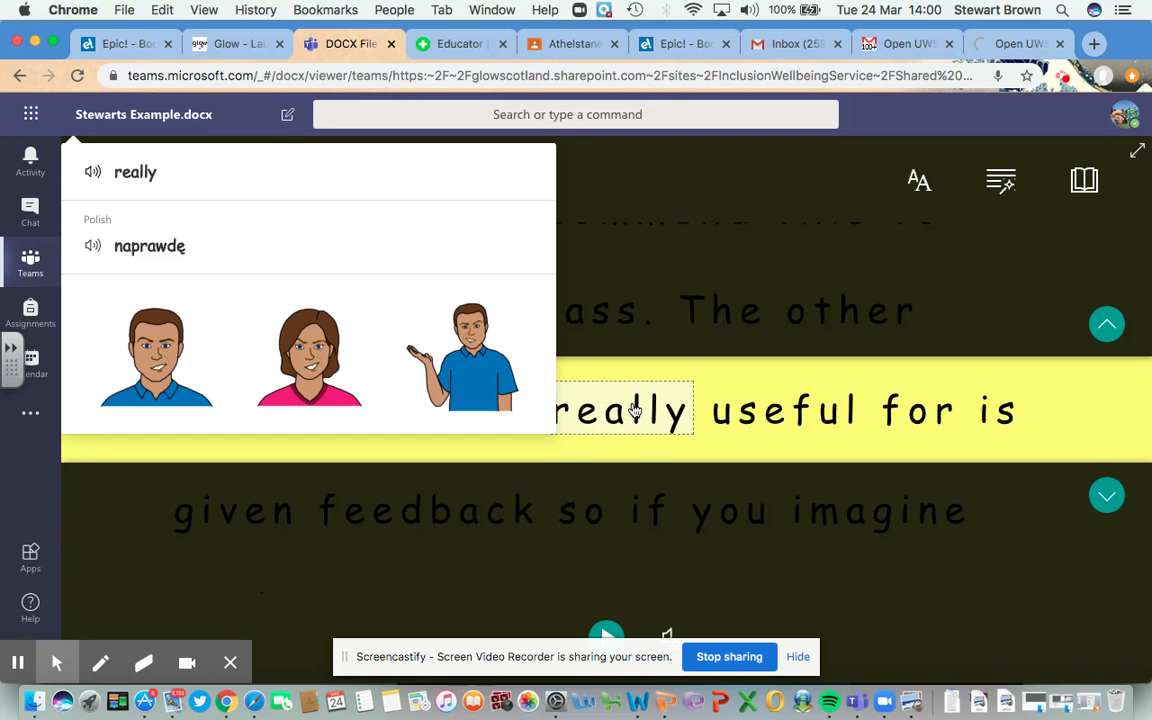
{"action": "left_click", "coordinate": [1092, 184]}
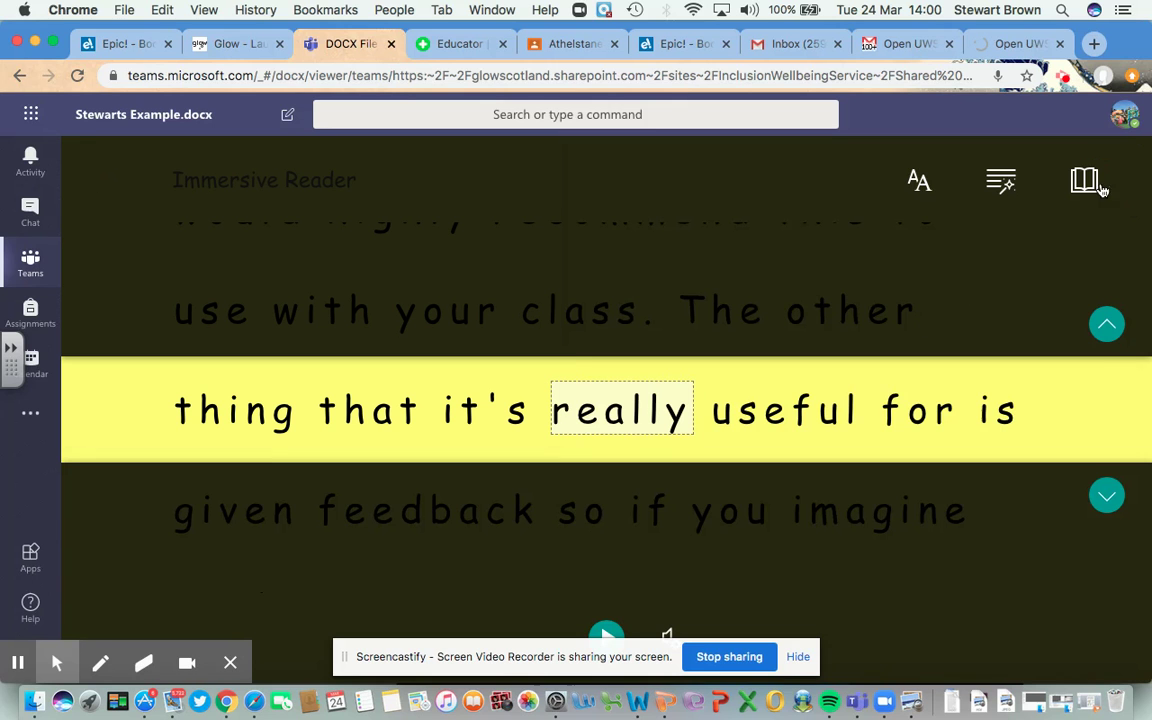
Turn off Line Focus, translate the whole document into Polish and close the reading preferences.
{"action": "left_click", "coordinate": [1090, 180]}
{"action": "left_click", "coordinate": [1082, 246]}
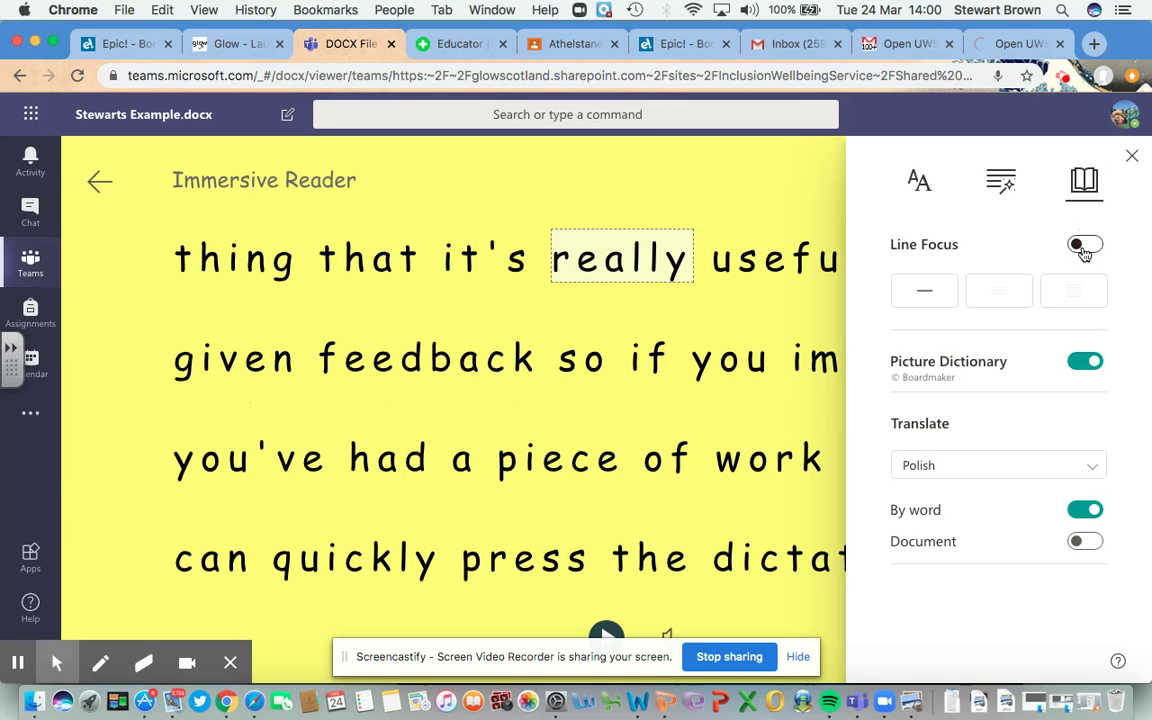
{"action": "left_click", "coordinate": [1085, 541]}
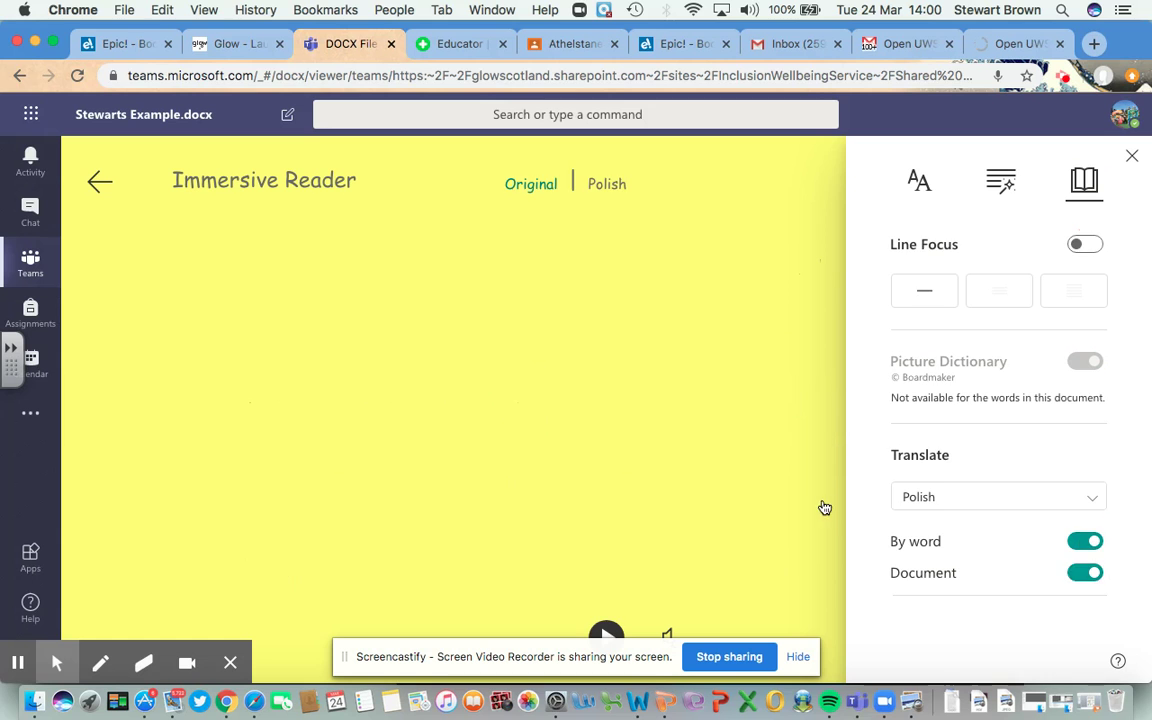
{"action": "left_click", "coordinate": [684, 465]}
{"action": "left_click", "coordinate": [851, 334]}
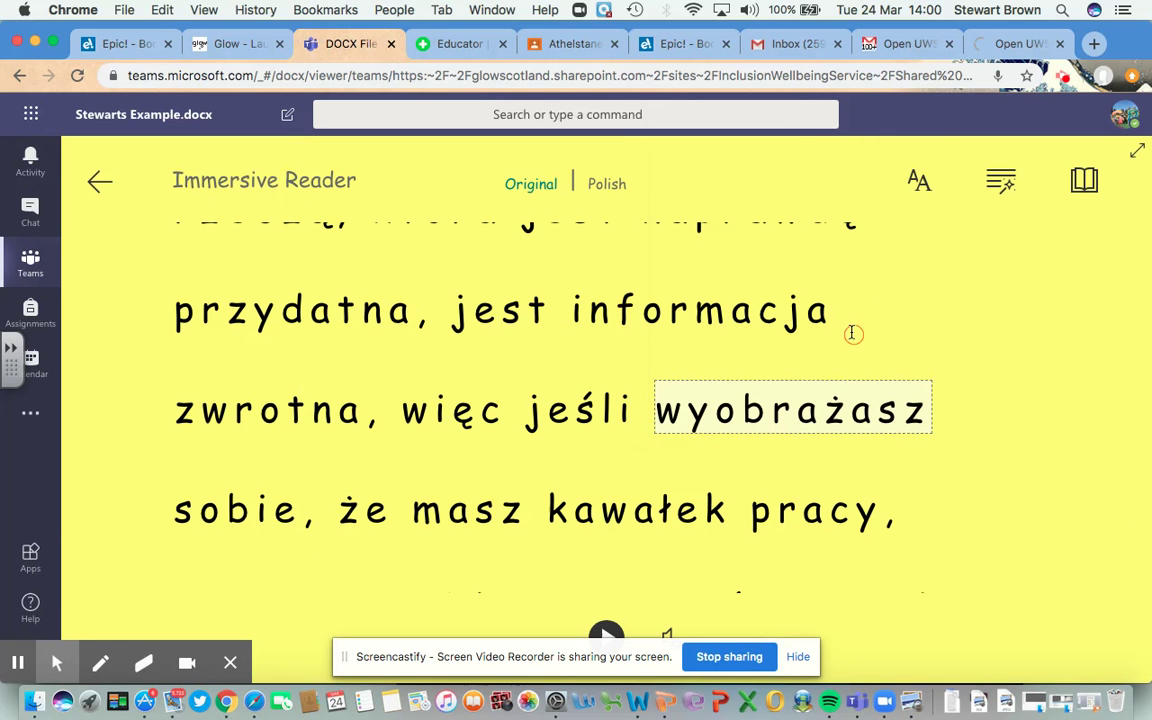
Look over the Polish text, switch the reader to the original text and back to the Polish translation.
{"action": "scroll", "coordinate": [950, 376], "scroll_direction": "up", "scroll_amount": 2}
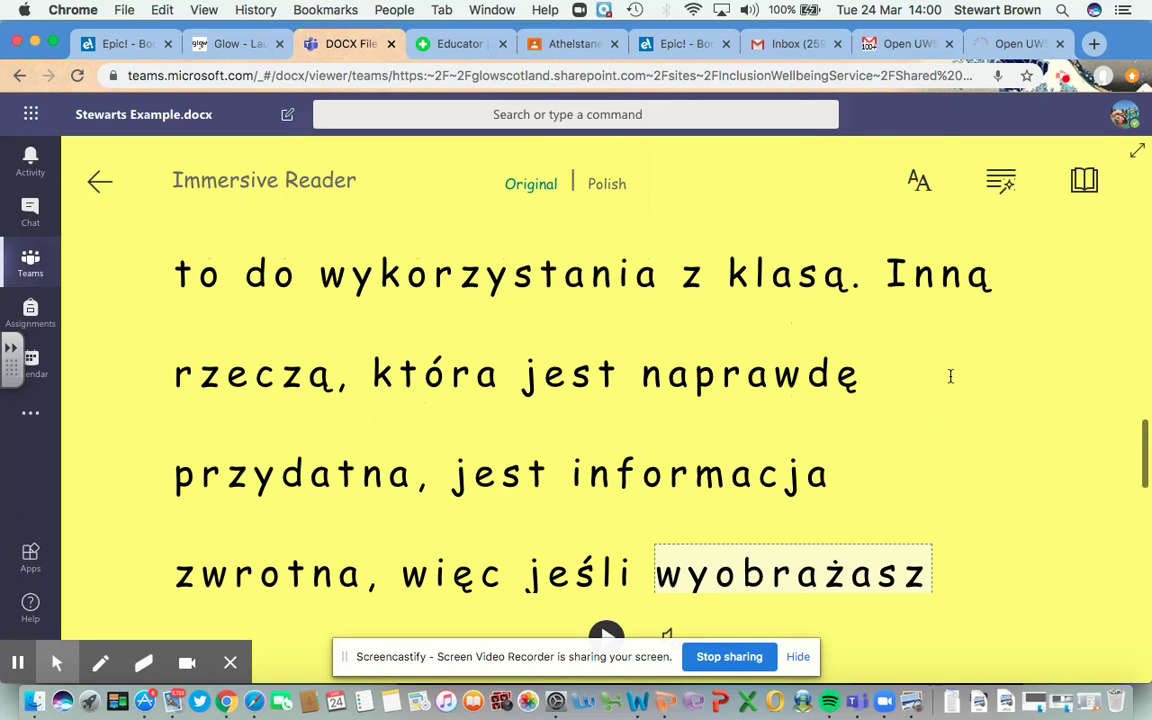
{"action": "left_click", "coordinate": [539, 187]}
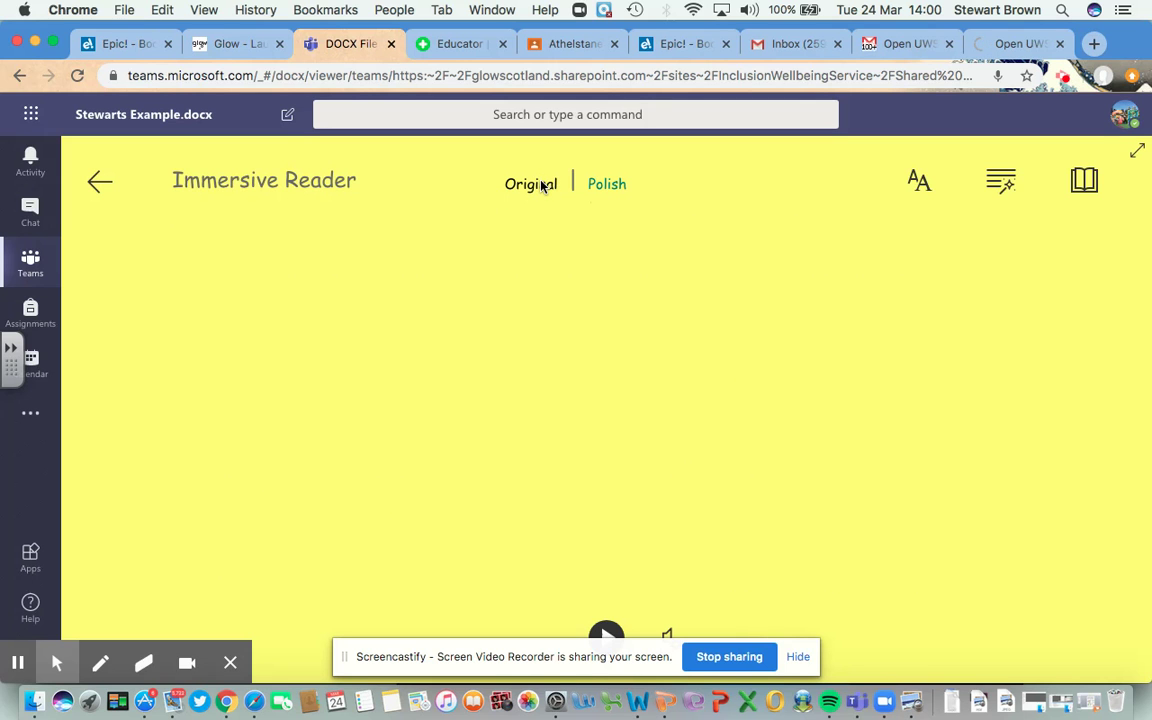
{"action": "left_click", "coordinate": [603, 186]}
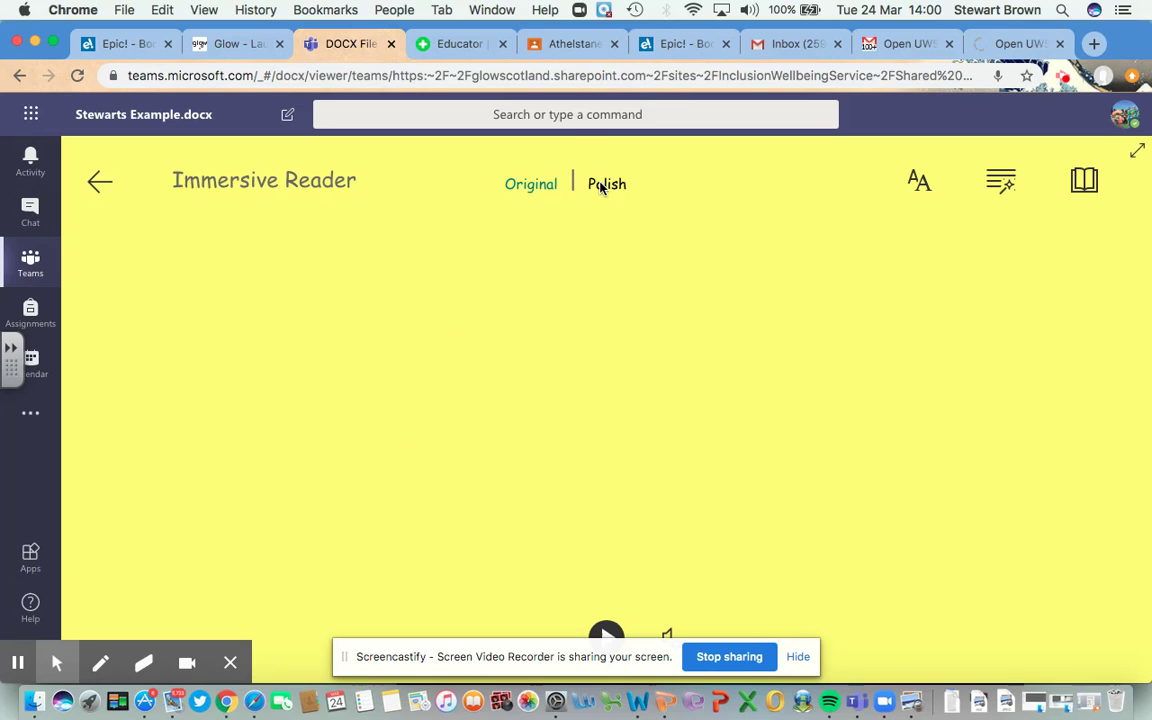